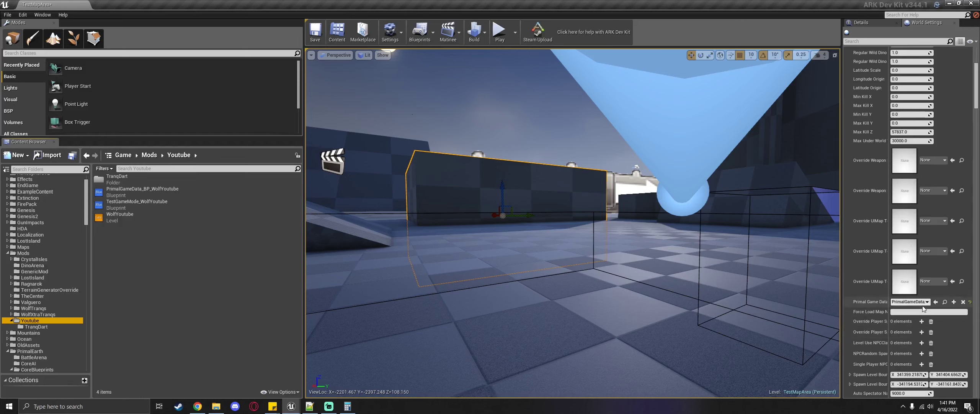
Search all game content for "tranqdart" and copy the EngramEntry_TranqDart blueprint into the Mods/Youtube/TranqDart folder
left_click(48, 328)
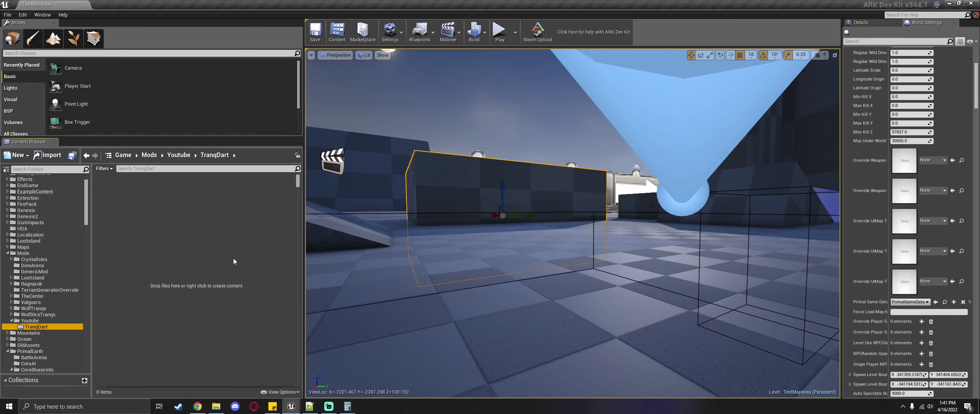
scroll(52, 277, "up", 2)
left_click(27, 180)
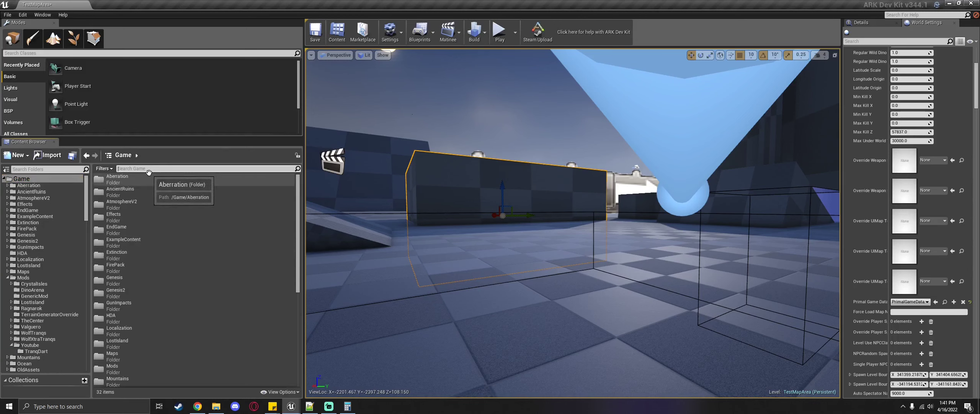
type("tranqdart")
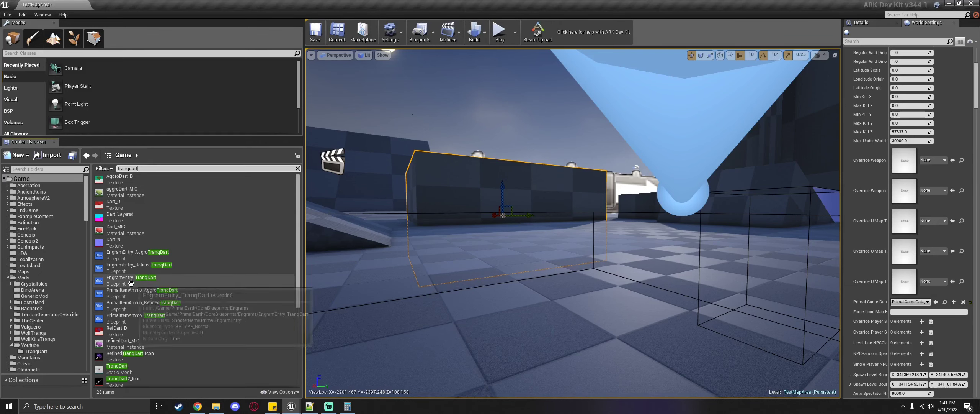
left_click_drag(115, 280, 46, 346)
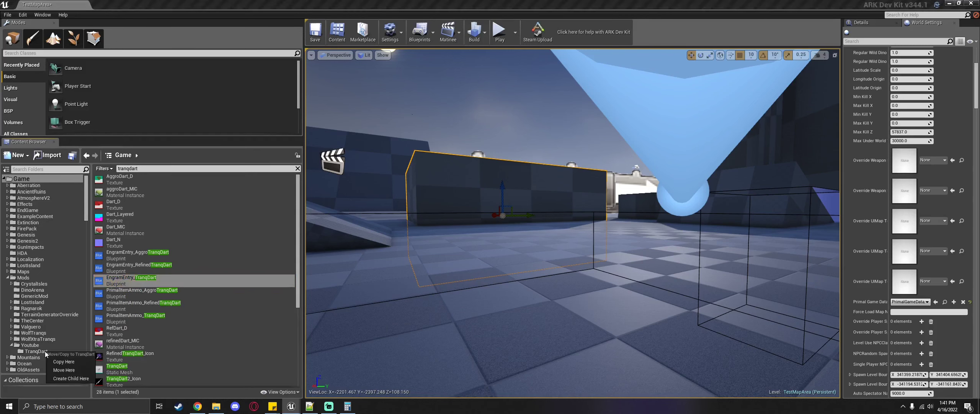
left_click(77, 358)
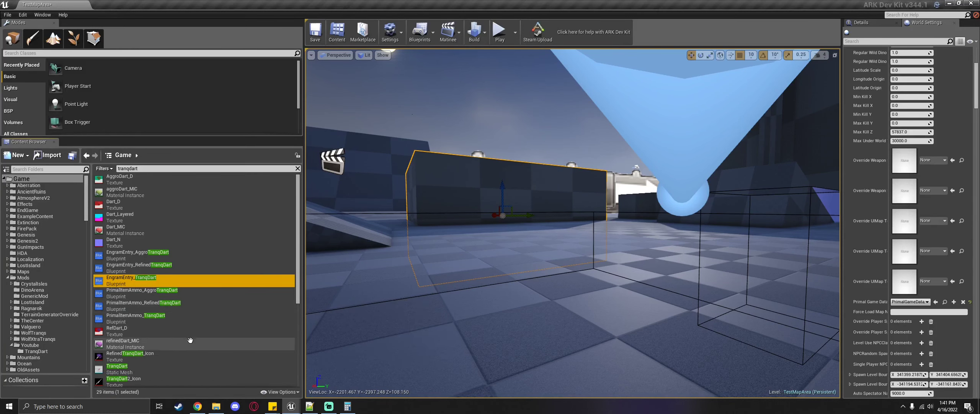
Copy the PrimalItemAmmo_TranqDart blueprint into the Mods/Youtube/TranqDart folder and open that folder
left_click(124, 318)
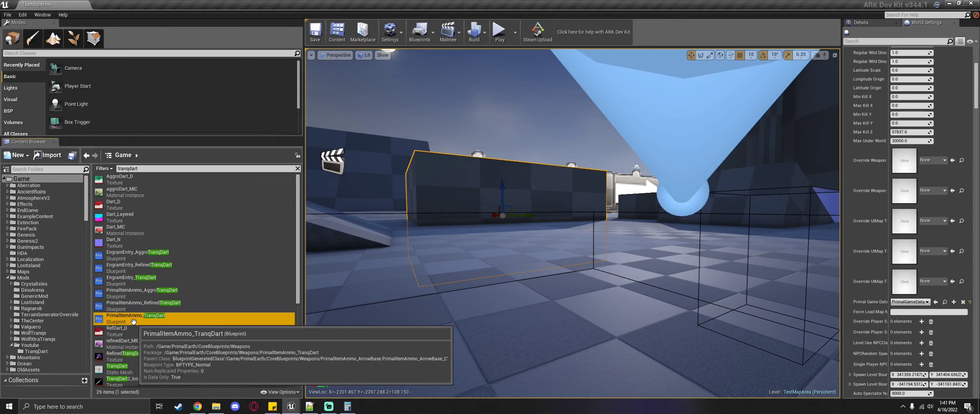
left_click_drag(123, 318, 65, 353)
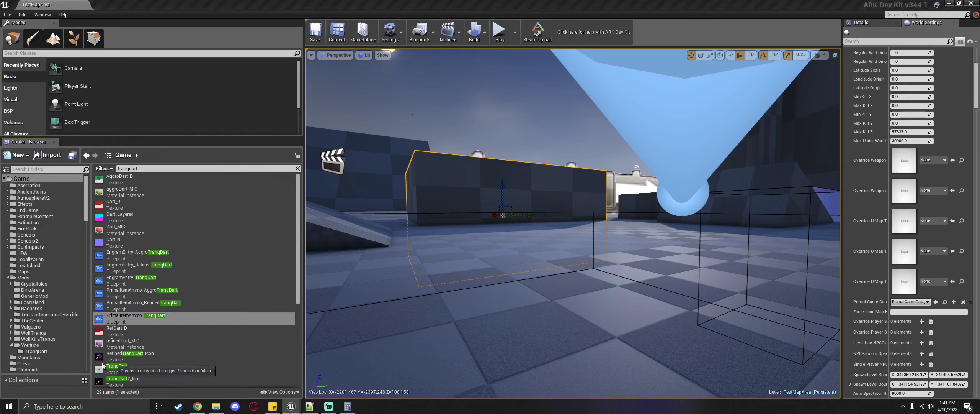
left_click(42, 351)
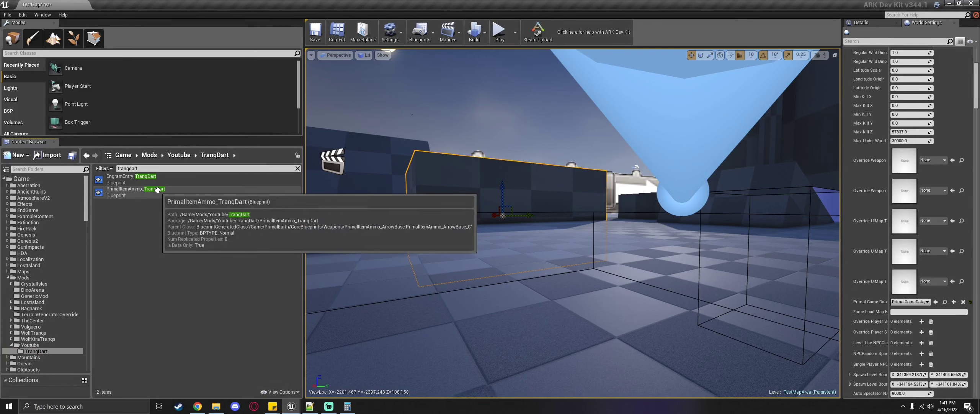
Rename the copied engram entry blueprint as EngramEntry_Youtube_Dart1
left_click(154, 190)
left_click(152, 183)
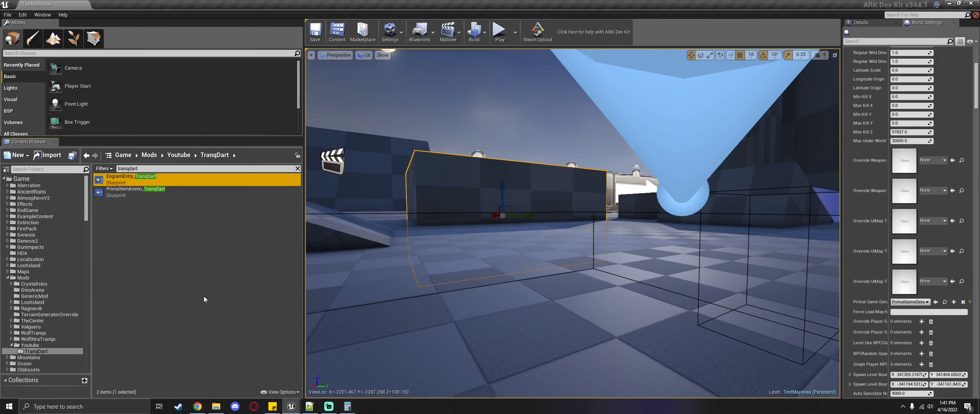
key("F2")
key("BackSpace")
key("BackSpace")
key("BackSpace")
key("BackSpace")
key("BackSpace")
key("BackSpace")
key("BackSpace")
key("BackSpace")
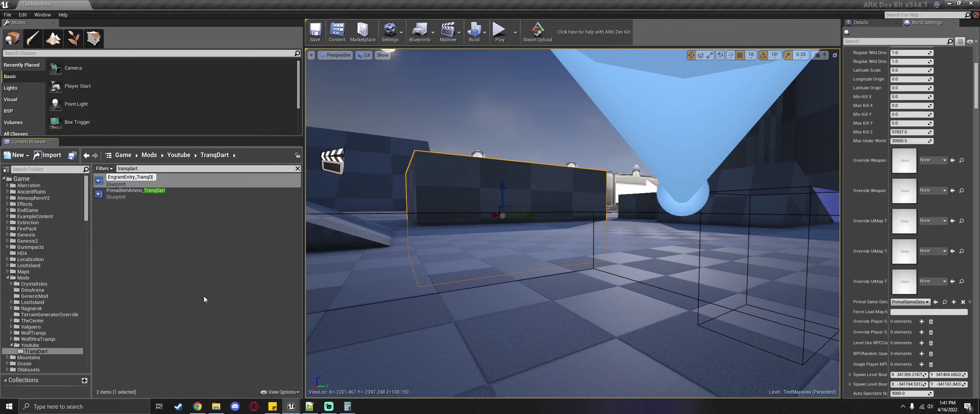
key("BackSpace")
type("Youtube_Dart1")
key("Return")
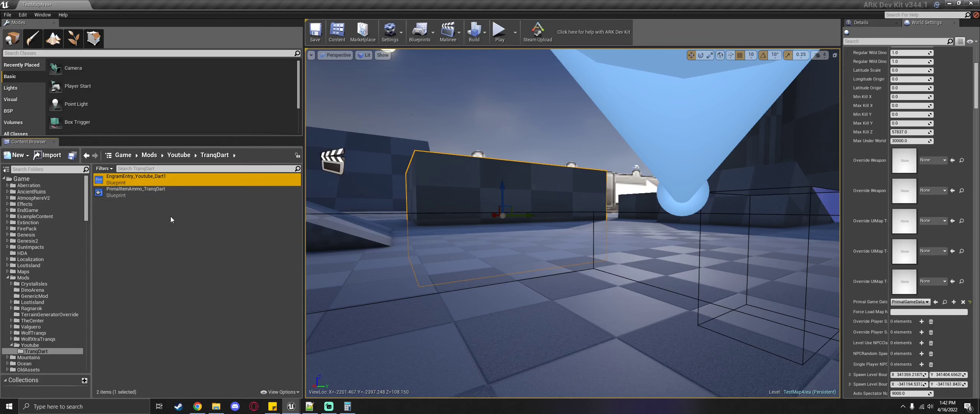
Rename the copied ammo item blueprint as PrimalItemAmmo_TranqDart_Youtube_Dart1
left_click(191, 221)
left_click(126, 192)
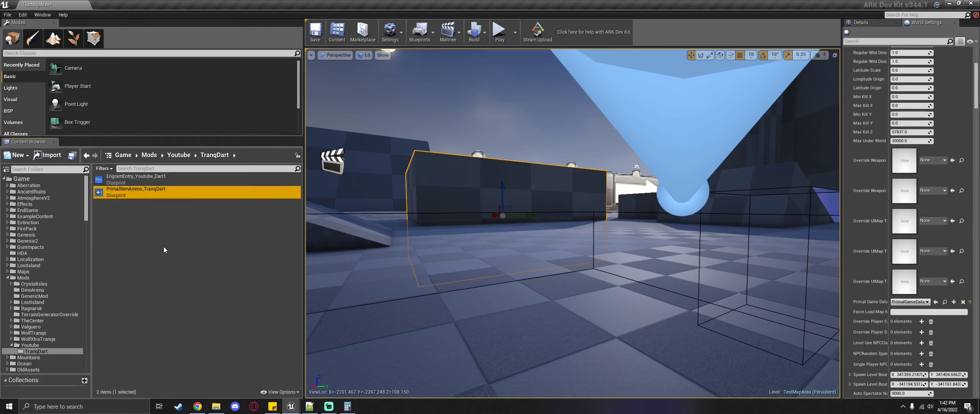
key("F2")
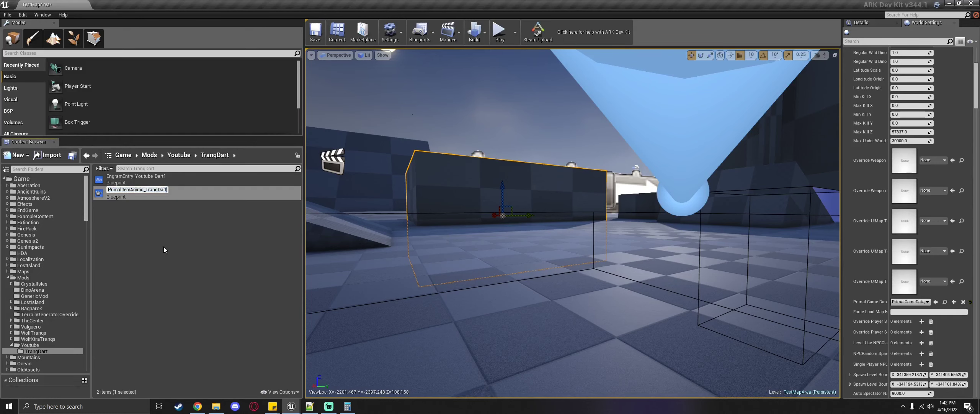
key("BackSpace")
key("BackSpace")
key("BackSpace")
key("BackSpace")
key("BackSpace")
key("BackSpace")
key("BackSpace")
key("BackSpace")
key("BackSpace")
type("TranqDart_Youtube_Dart1")
key("Return")
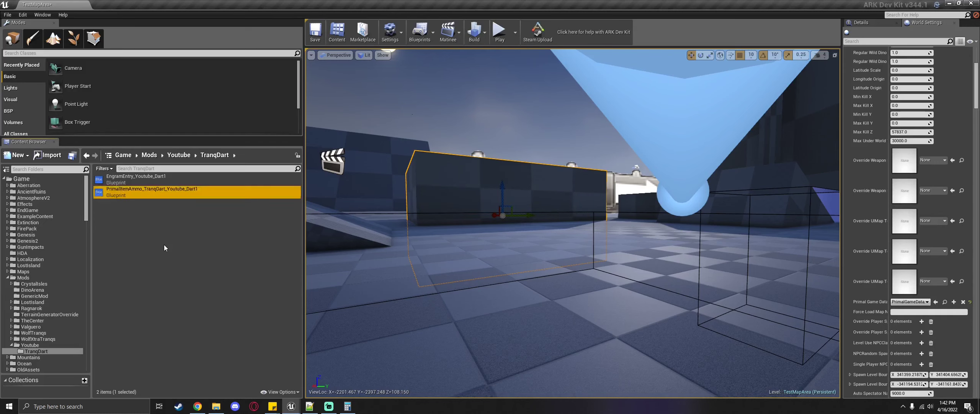
Open the EngramEntry_Youtube_Dart1 blueprint and set its Required Engram Points to 0
left_click(165, 183)
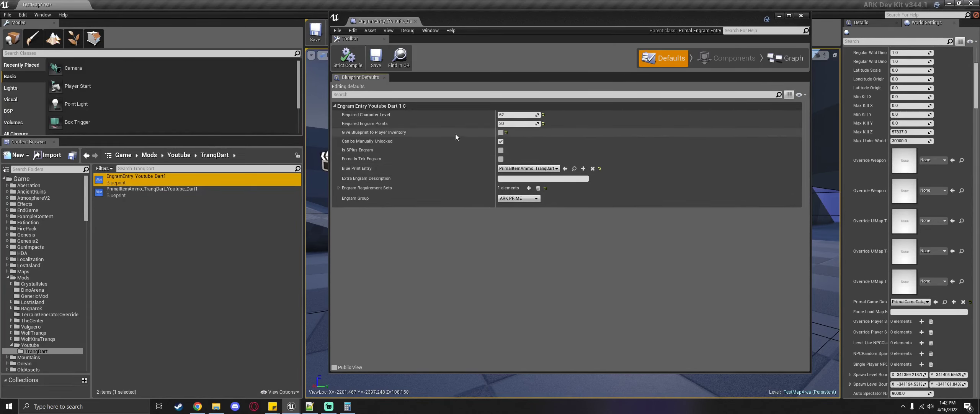
left_click(516, 123)
type("0")
key("Return")
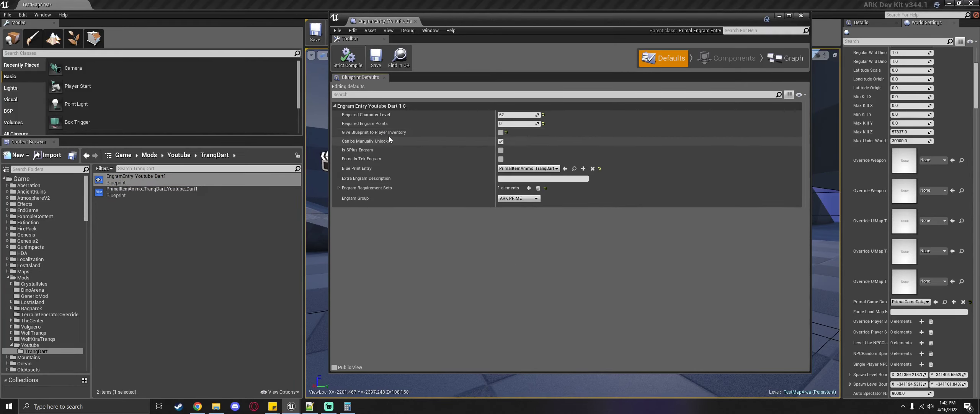
Enable Give Blueprint to Player Inventory and assign PrimalItemAmmo_TranqDart_Youtube_Dart1 as the engram's Blue Print Entry
left_click(500, 132)
left_click(500, 141)
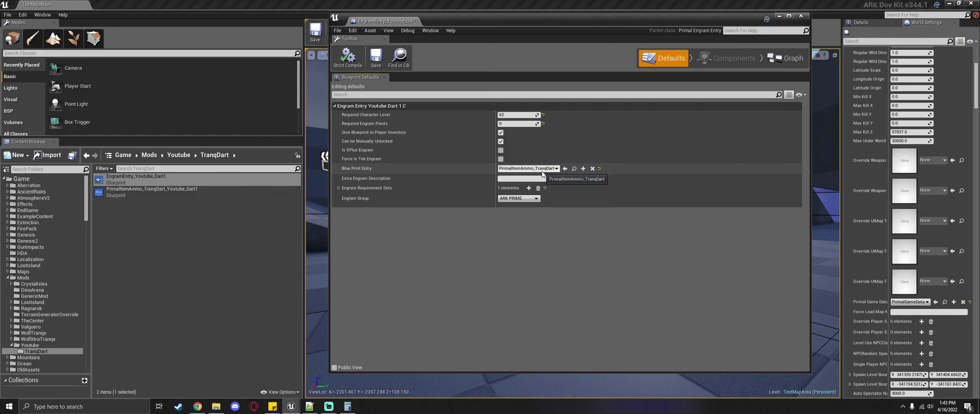
left_click(170, 195)
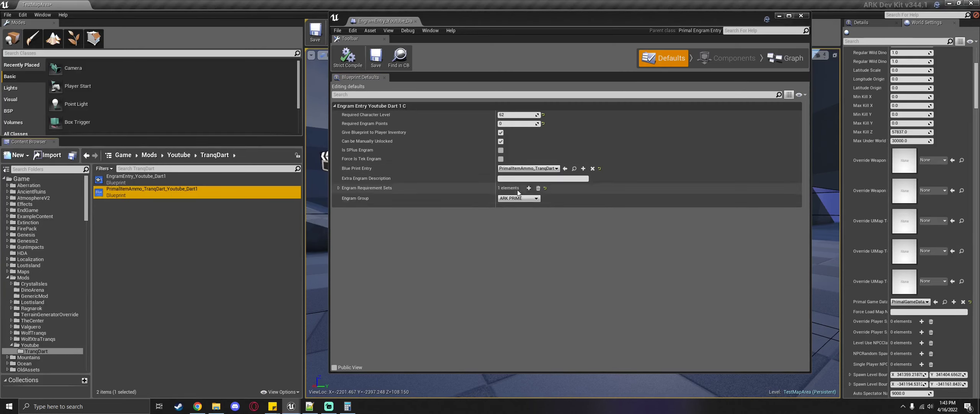
left_click(566, 168)
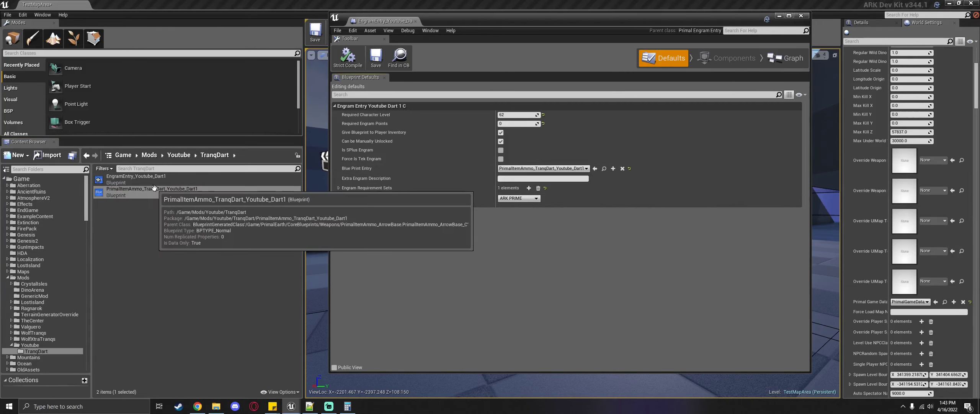
Expand the Engram Requirement Sets fully and delete the SimpleRifleBullet and Narcotic engram entries
left_click(338, 188)
right_click(352, 190)
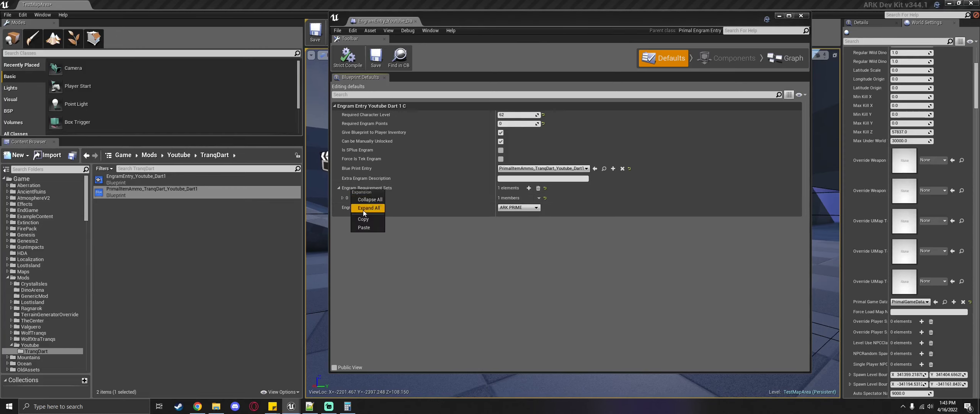
left_click(364, 209)
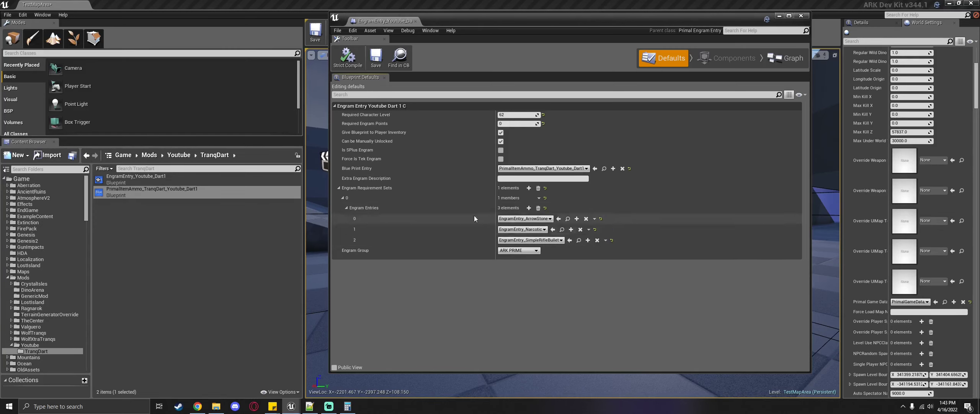
left_click(605, 241)
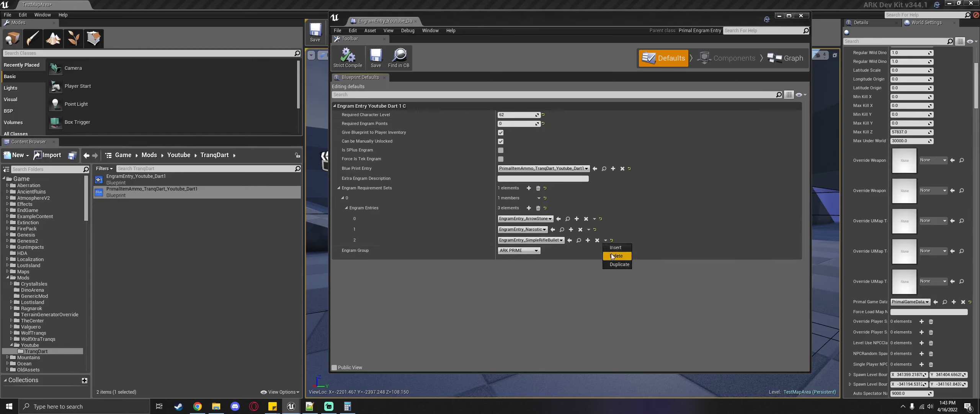
left_click(610, 253)
left_click(588, 229)
left_click(607, 245)
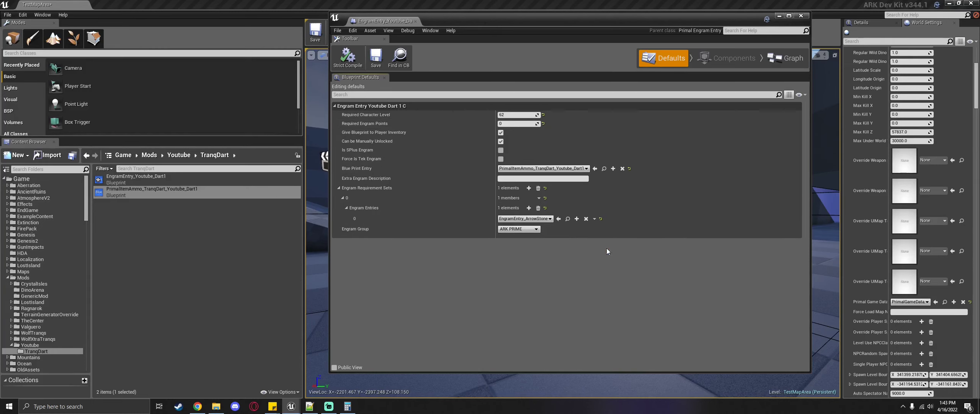
Replace the remaining required engram entry with EngramEntry_TranqDart and save the blueprint
left_click(545, 219)
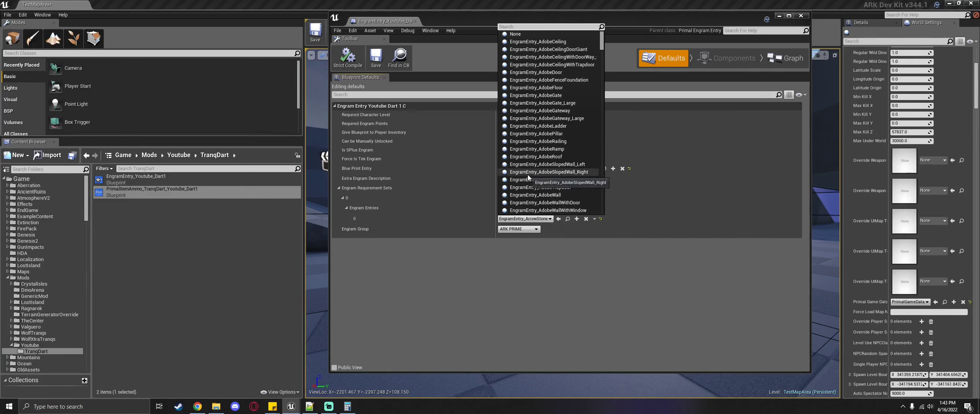
type("en")
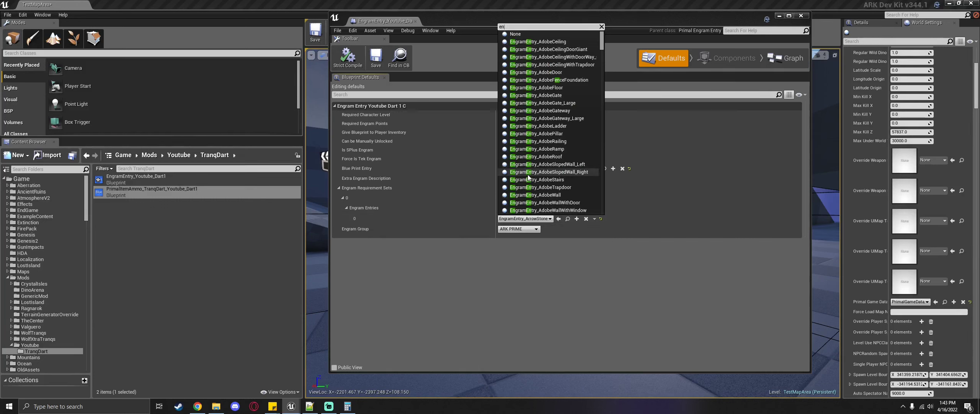
type("gramentry")
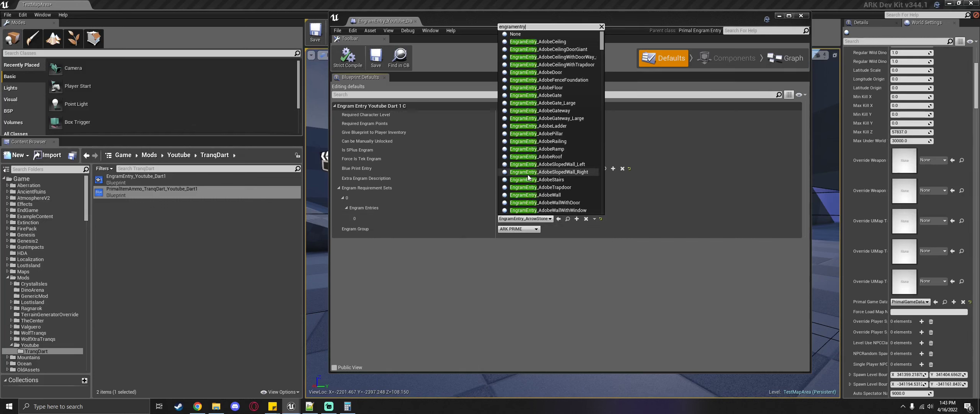
type("_tra")
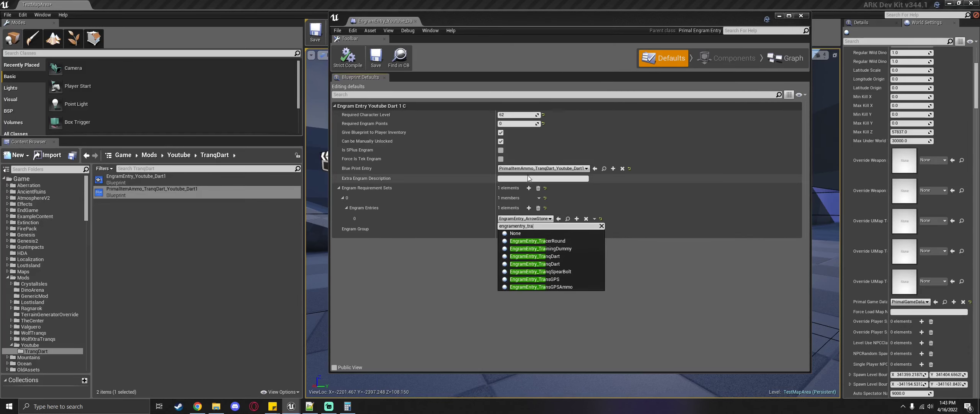
left_click(556, 265)
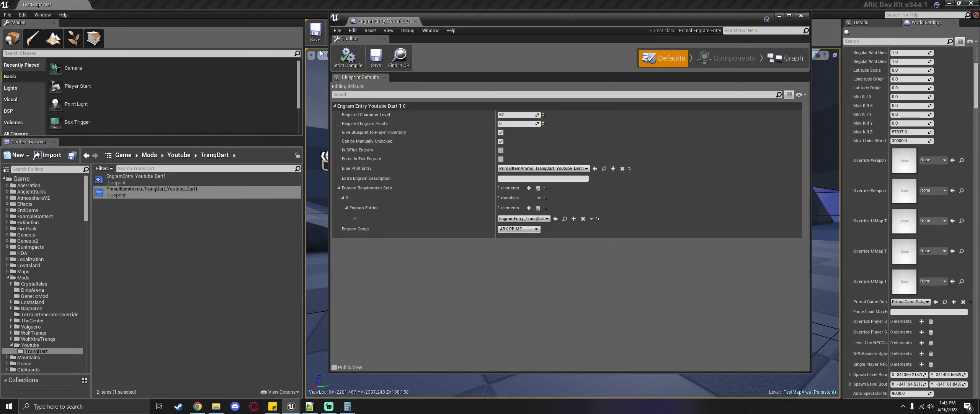
left_click(376, 57)
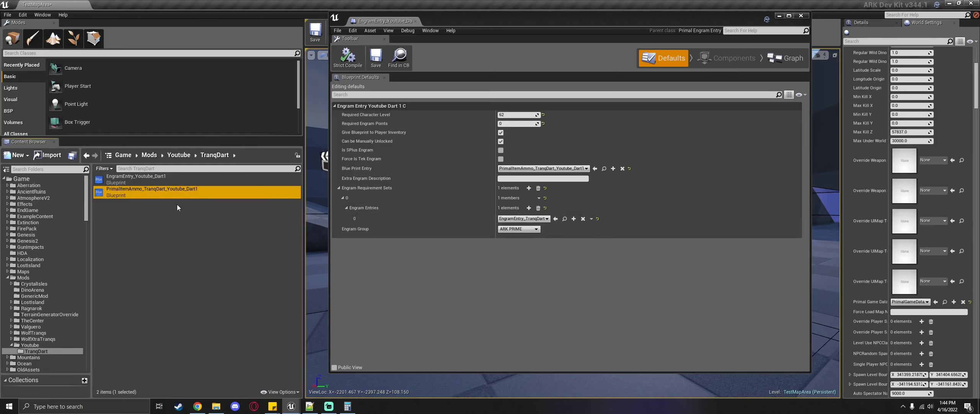
Open the PrimalItemAmmo_TranqDart_Youtube_Dart1 blueprint, limit its defaults to modified properties only, and expand all of them
double_click(153, 192)
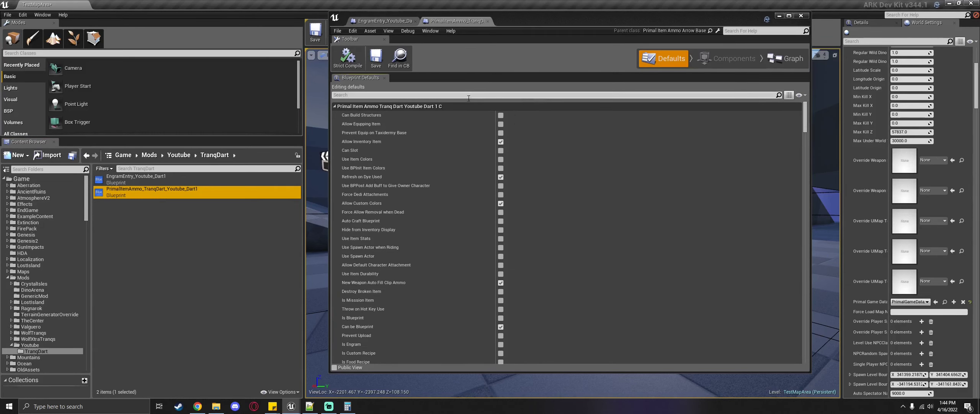
left_click(805, 95)
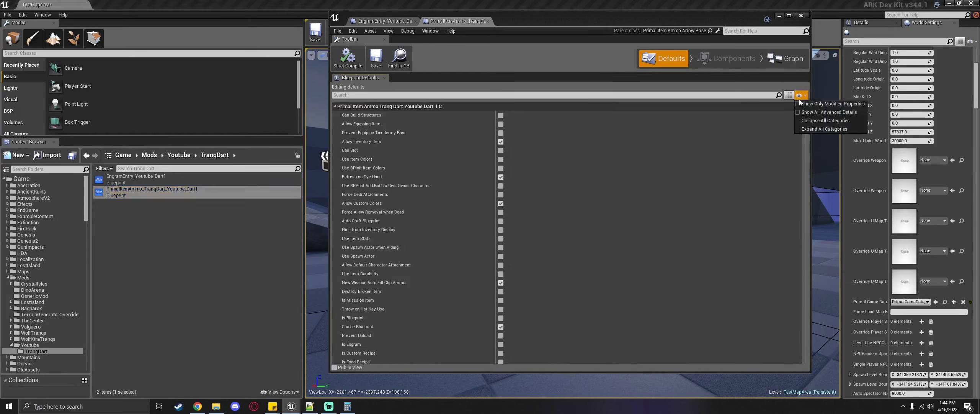
left_click(831, 103)
left_click(800, 95)
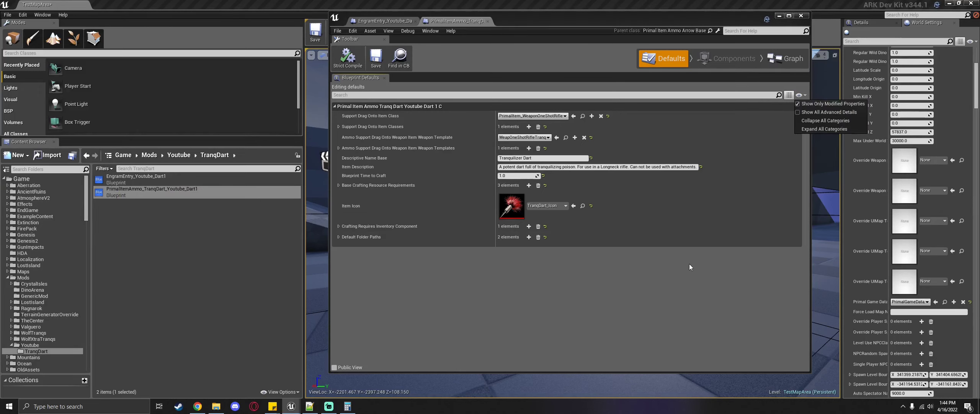
left_click(674, 282)
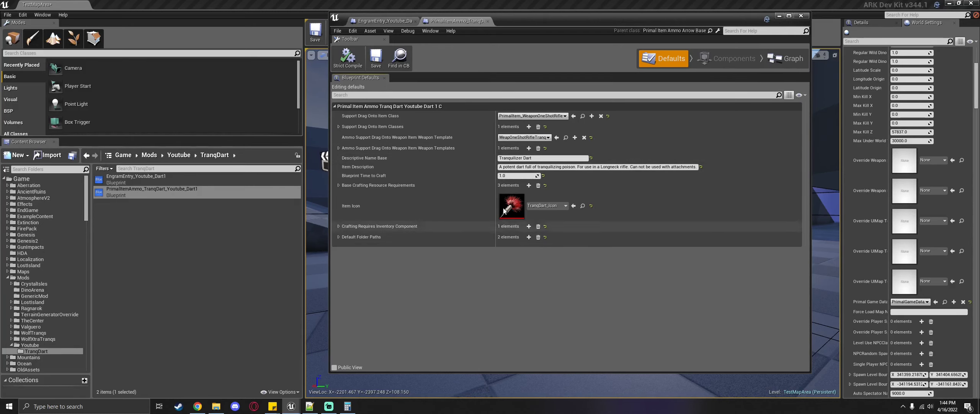
right_click(377, 108)
left_click(395, 129)
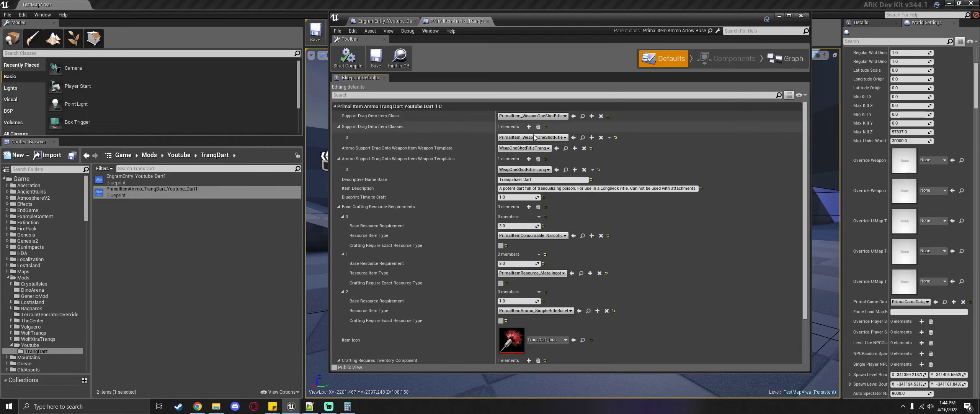
Locate the WeapOneShotRifleTranq blueprint used as the ammo's weapon template and copy it into the Mods/Youtube/TranqDart folder
left_click(566, 148)
scroll(59, 297, "up", 2)
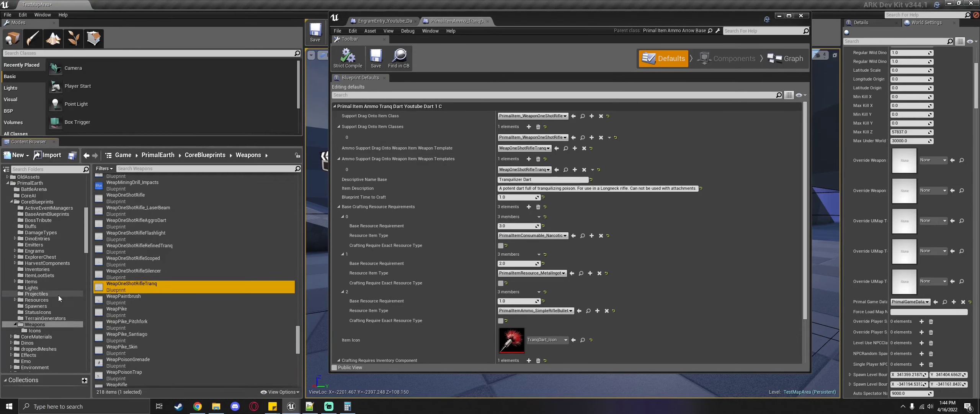
scroll(58, 295, "up", 5)
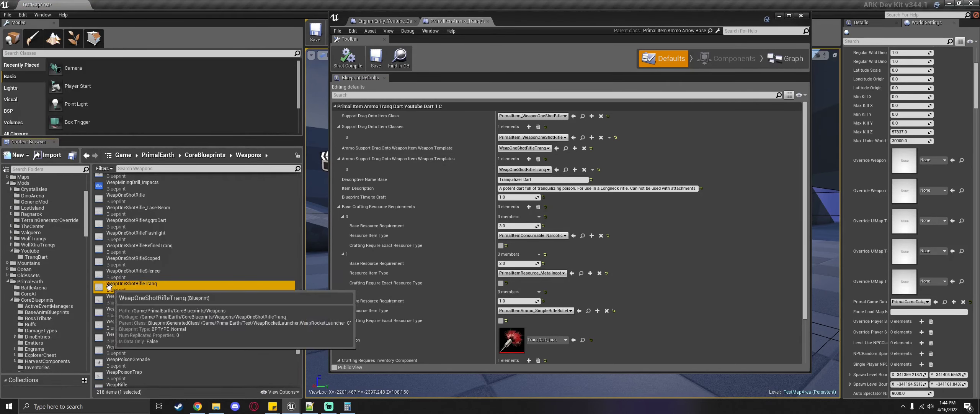
left_click_drag(109, 285, 59, 260)
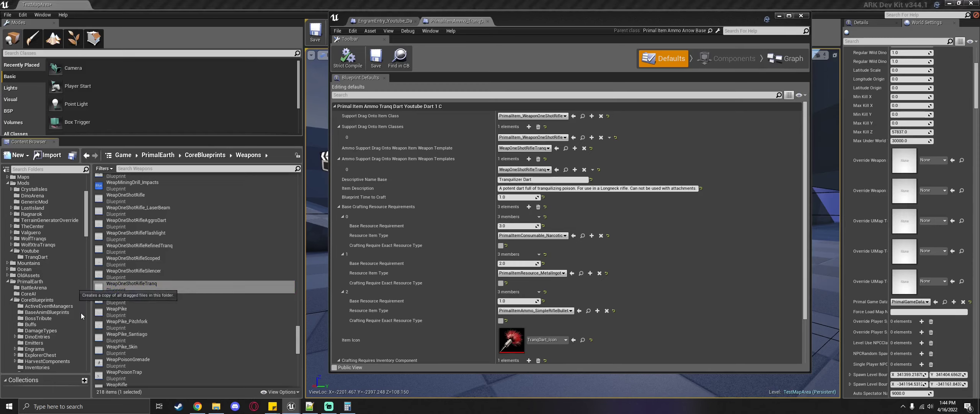
left_click(33, 256)
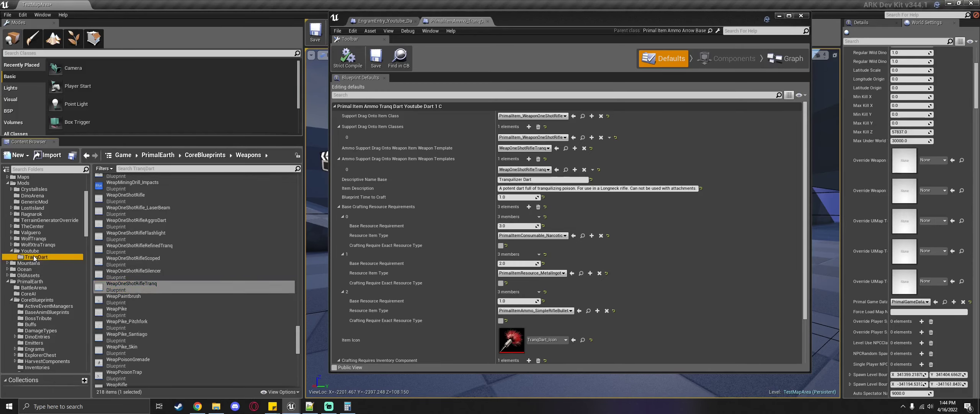
Rename the copied weapon blueprint as WeapOneShotRifleTranq_Youtube_Dart1
left_click(167, 207)
key("F2")
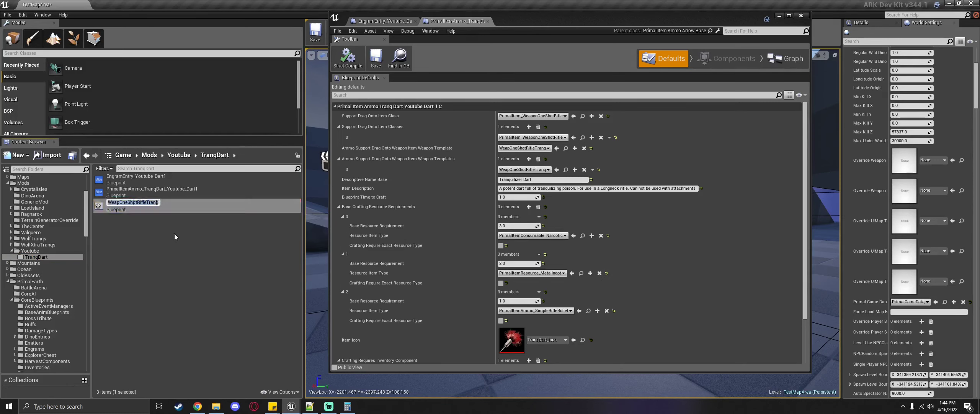
type("_Youtube")
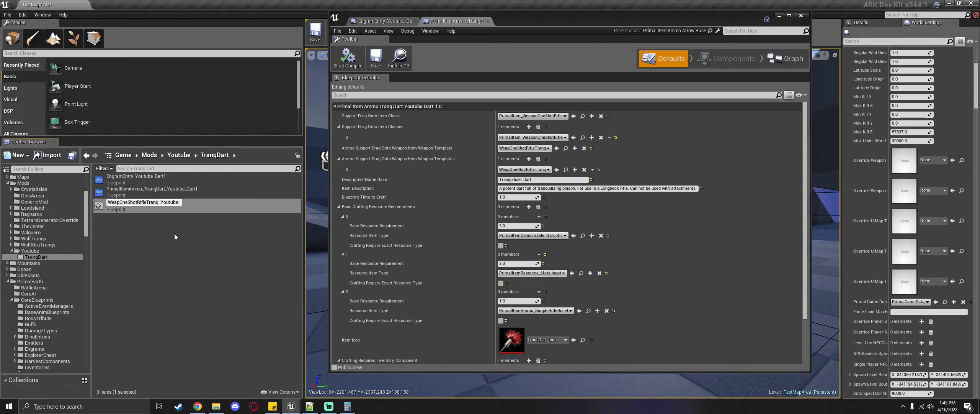
type("_Dart1")
key("Return")
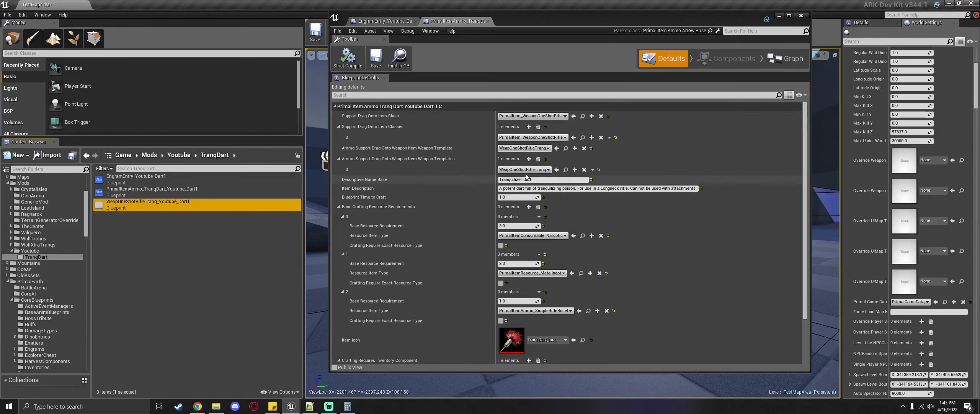
Assign WeapOneShotRifleTranq_Youtube_Dart1 to both the single Ammo Support Drag Onto Weapon Item Weapon Template and the template list's entry 0
left_click(556, 169)
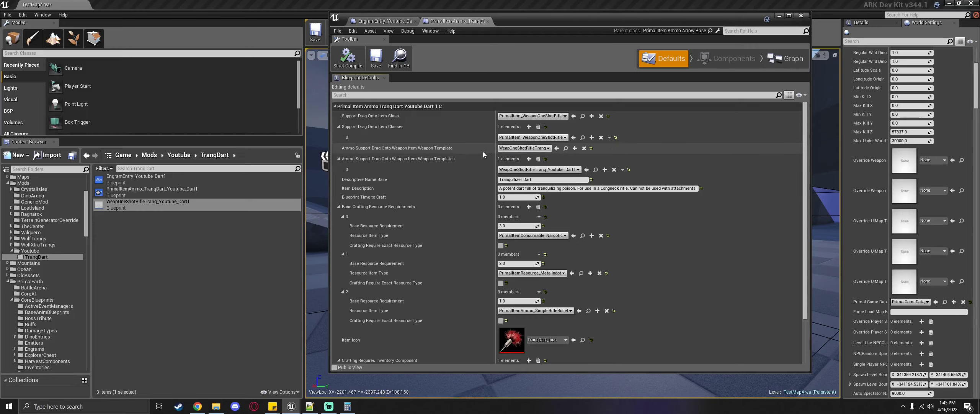
left_click(555, 148)
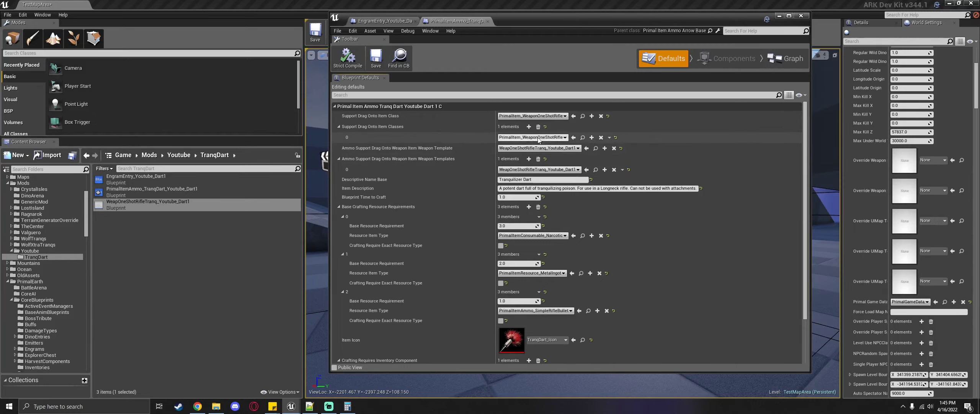
left_click(609, 138)
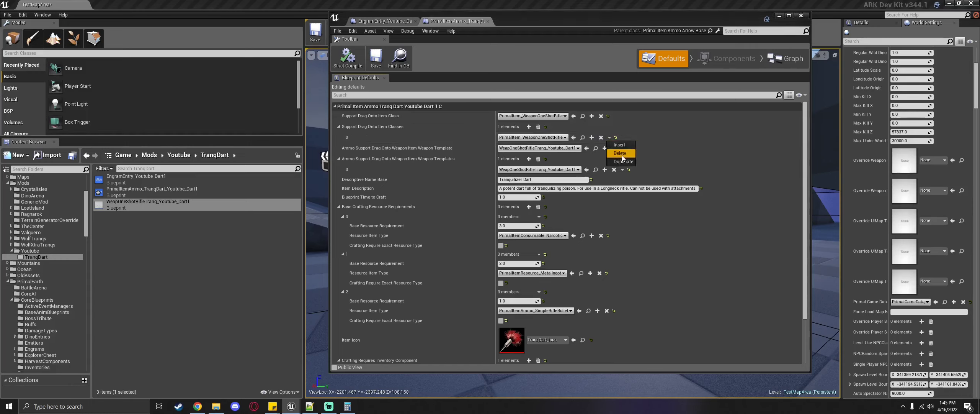
left_click(457, 142)
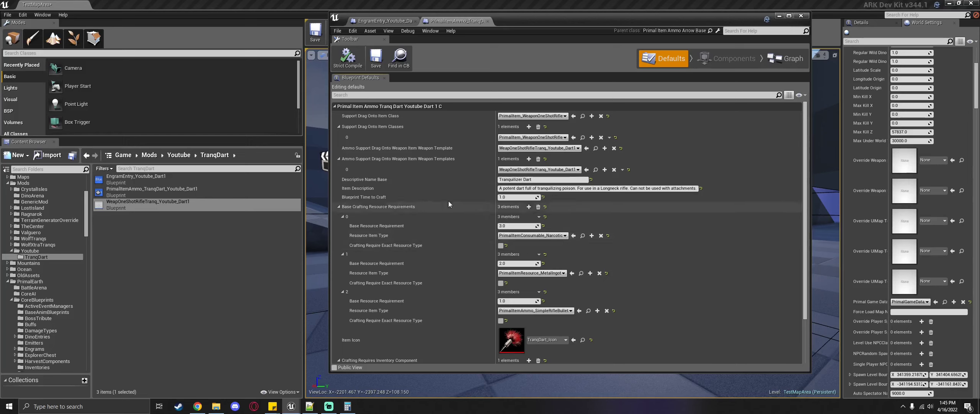
Set both the dart's Descriptive Name Base and Item Description to "A Youtube Test Dart!"
left_click(542, 179)
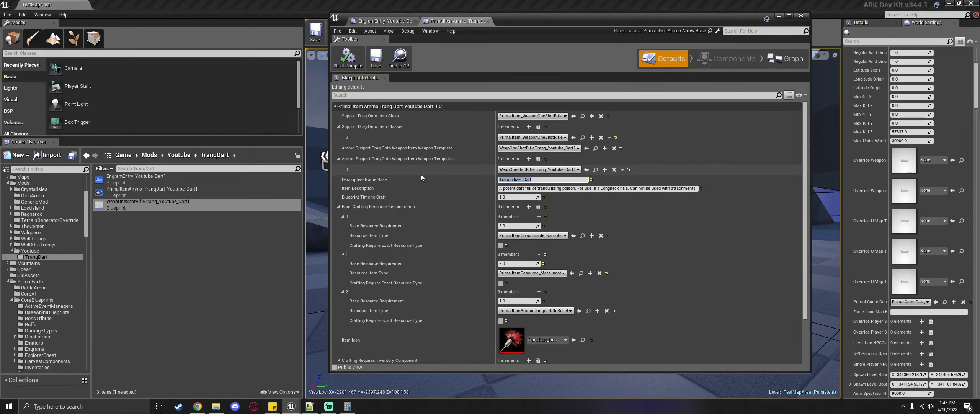
key("ctrl+a")
type("A Youtube Test Dart!")
left_click(516, 188)
left_click_drag(541, 179, 492, 182)
key("ctrl+c")
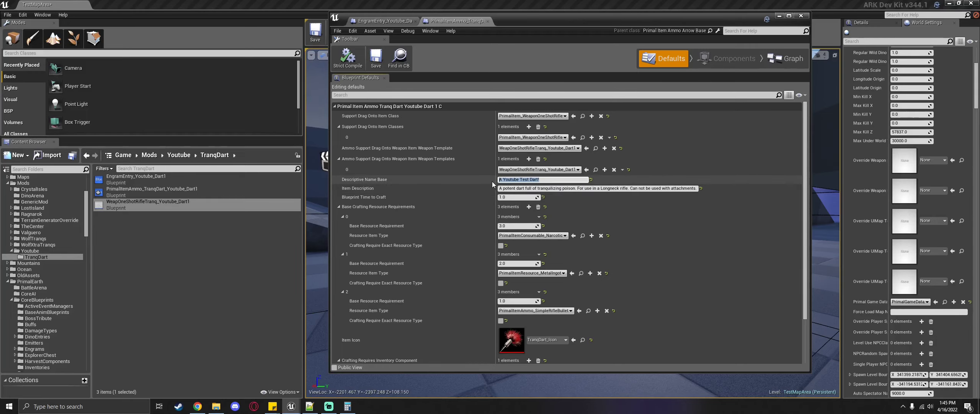
left_click(558, 188)
key("ctrl+v")
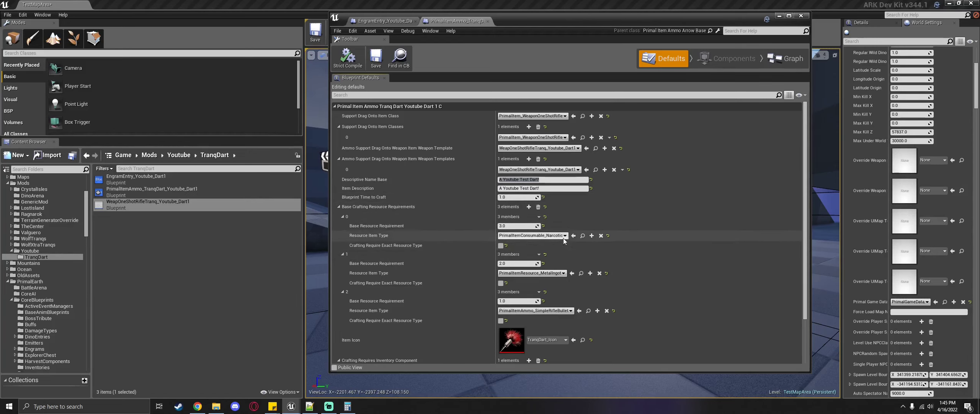
Delete the SimpleRifleBullet and metal ingot entries from the Base Crafting Resource Requirements, keeping only entry 0
left_click(606, 310)
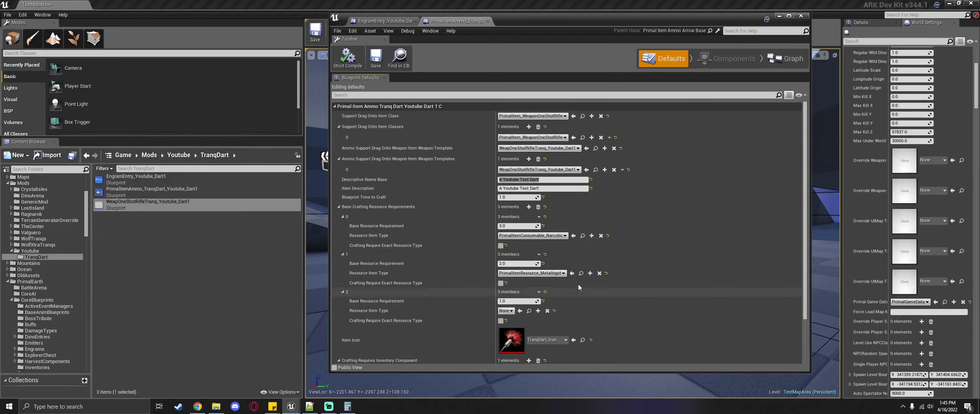
left_click(599, 273)
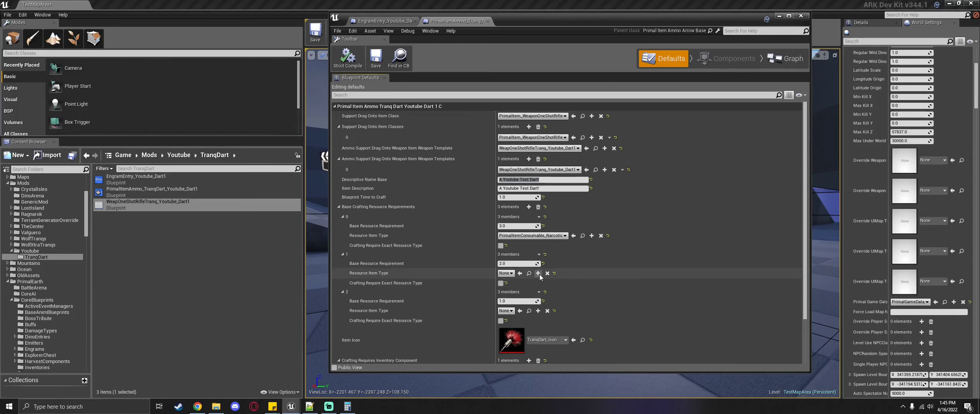
left_click(539, 255)
left_click(559, 269)
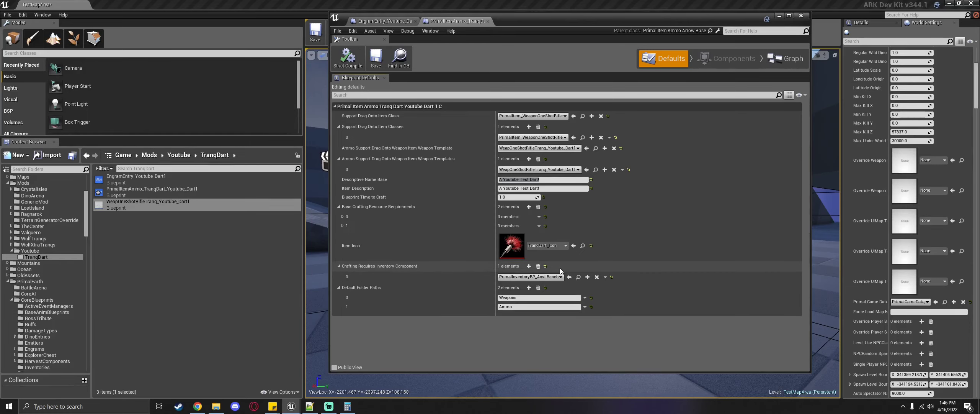
left_click(538, 226)
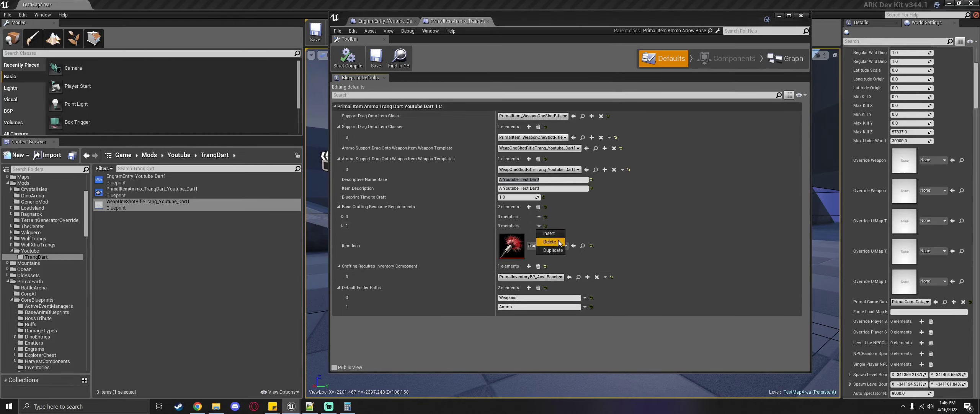
left_click(557, 240)
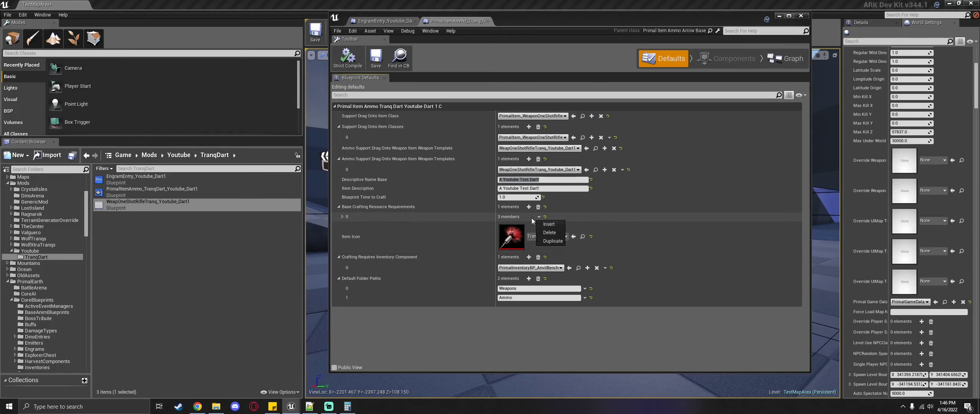
Set the remaining crafting requirement's resource type to PrimalItemResource_Thatch with a base requirement of 1.0
left_click(372, 216)
left_click(507, 236)
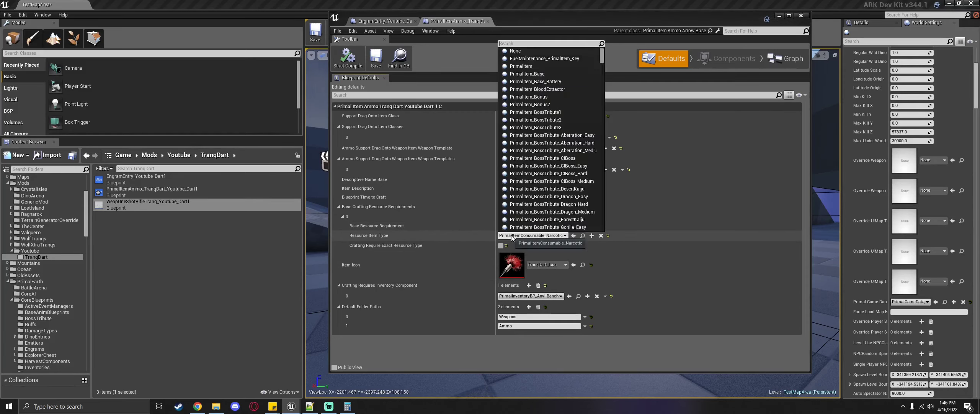
type("thatch")
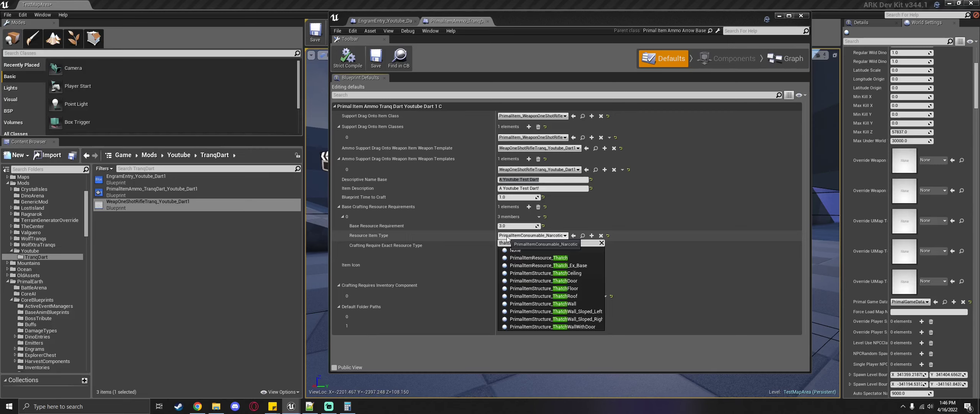
left_click(536, 257)
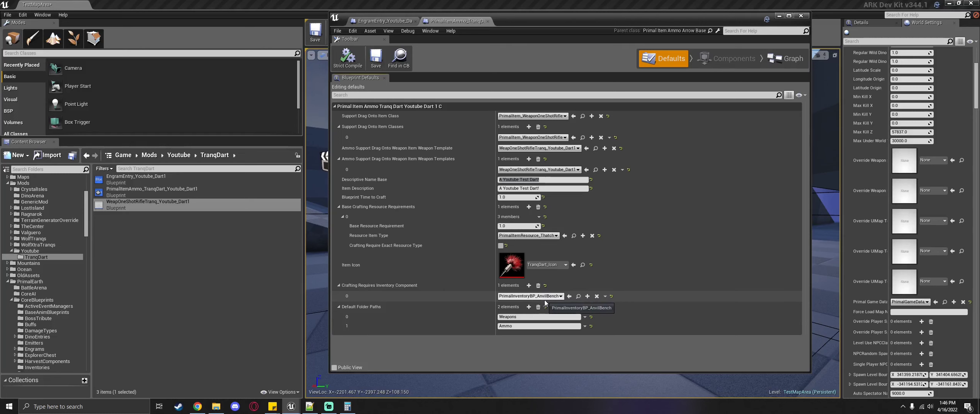
Open the PrimalInventoryBP_AnvilBench blueprint, limit it to modified properties, examine its Default Inventory Items, and close it
left_click(579, 296)
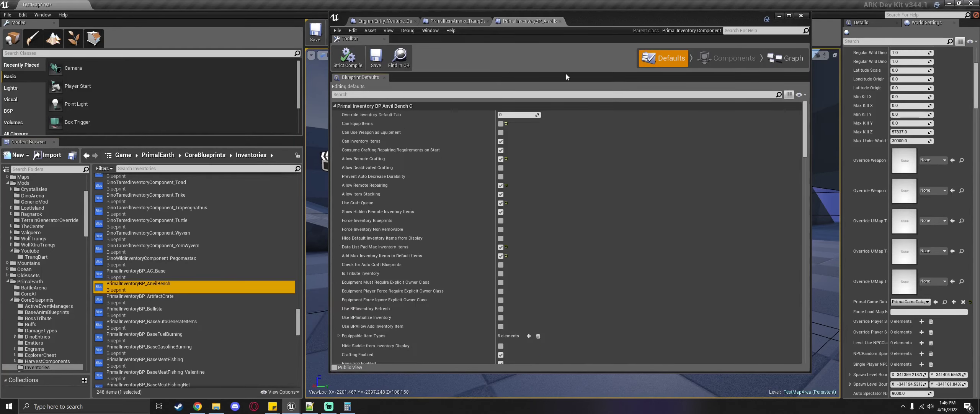
left_click(798, 94)
left_click(800, 102)
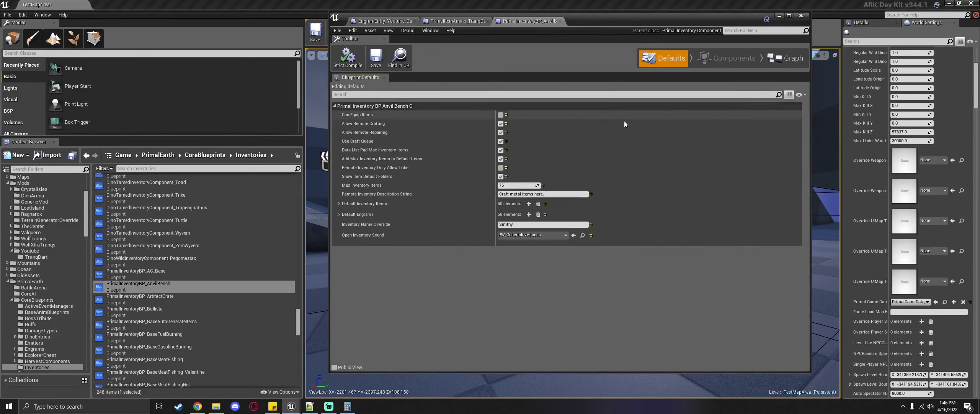
left_click(338, 204)
scroll(526, 226, "down", 8)
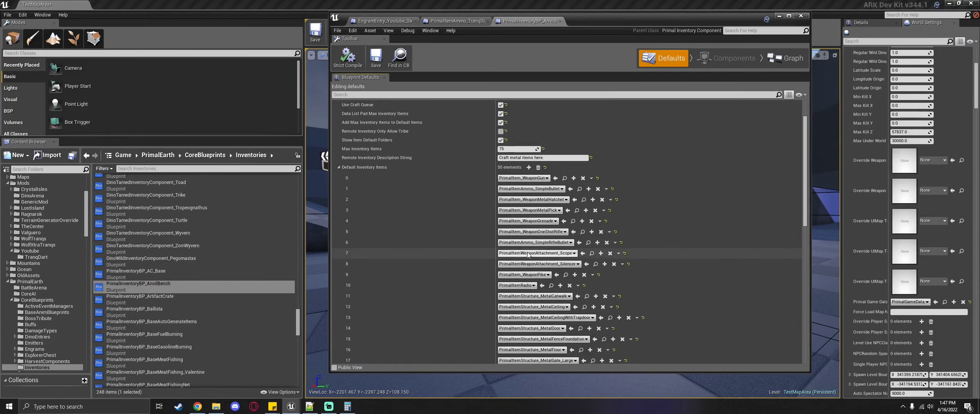
scroll(528, 255, "up", 7)
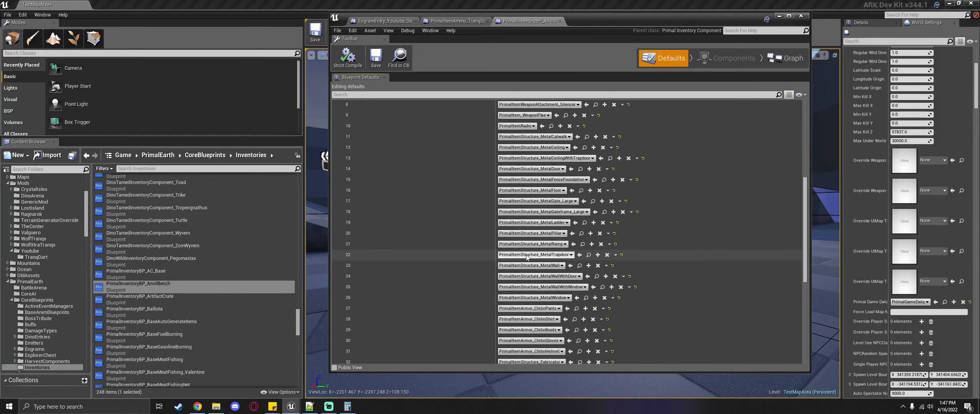
scroll(571, 316, "up", 1)
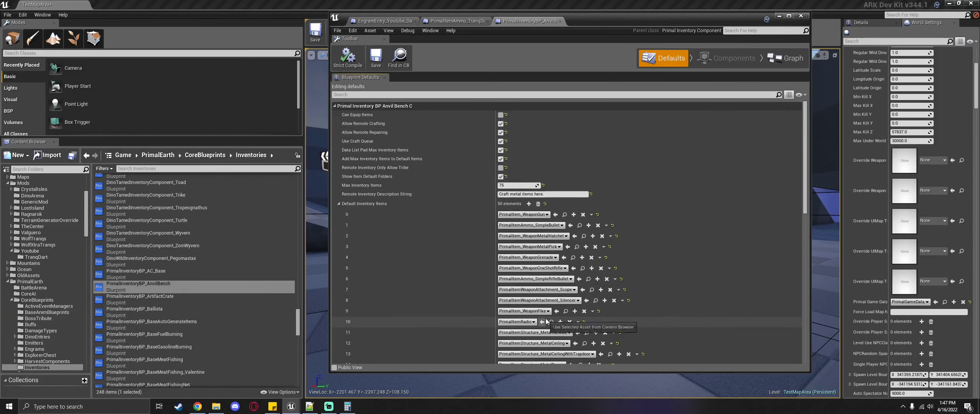
left_click(561, 21)
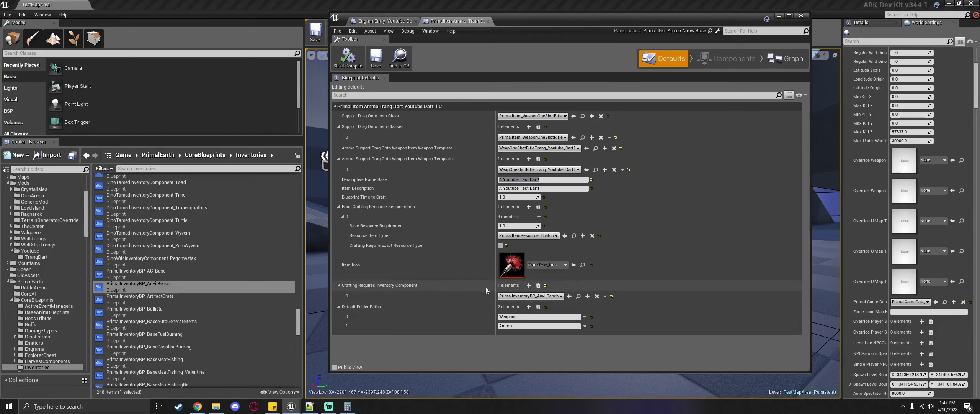
Delete the PrimalInventoryBP_AnvilBench entry from the dart's Crafting Requires Inventory Component list
left_click(605, 296)
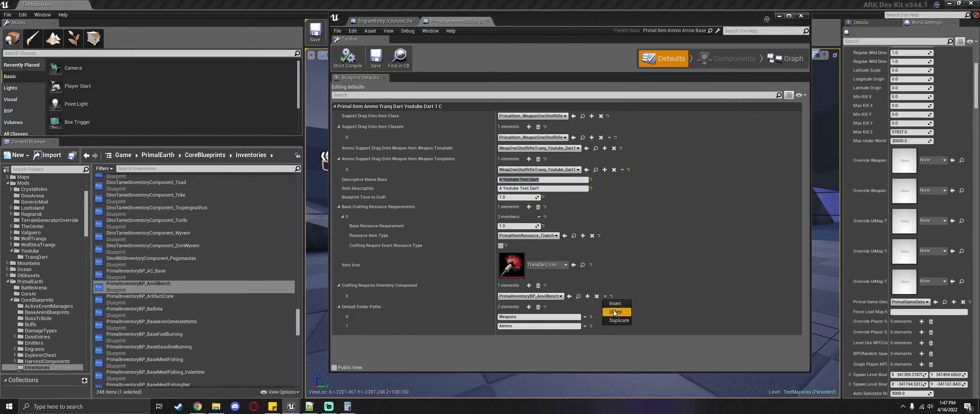
left_click(616, 311)
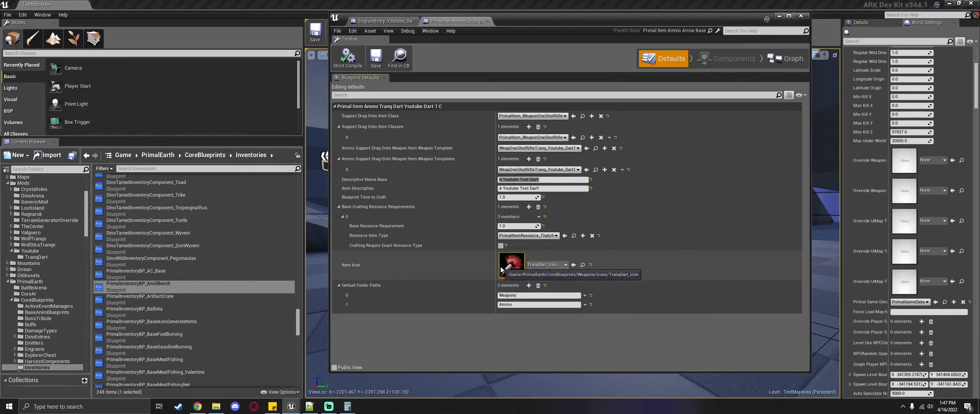
Locate the dart's TranqDart_Icon texture and copy it into the Mods/Youtube/TranqDart folder
left_click(583, 264)
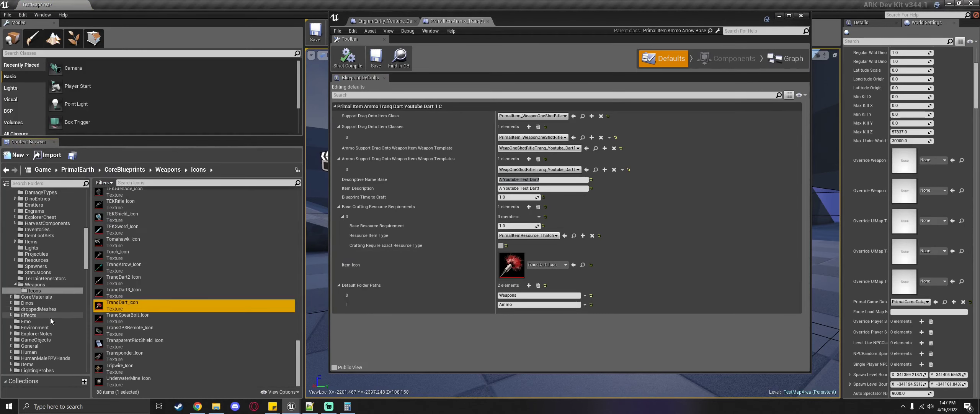
scroll(50, 318, "up", 7)
left_click_drag(115, 304, 43, 242)
left_click(64, 252)
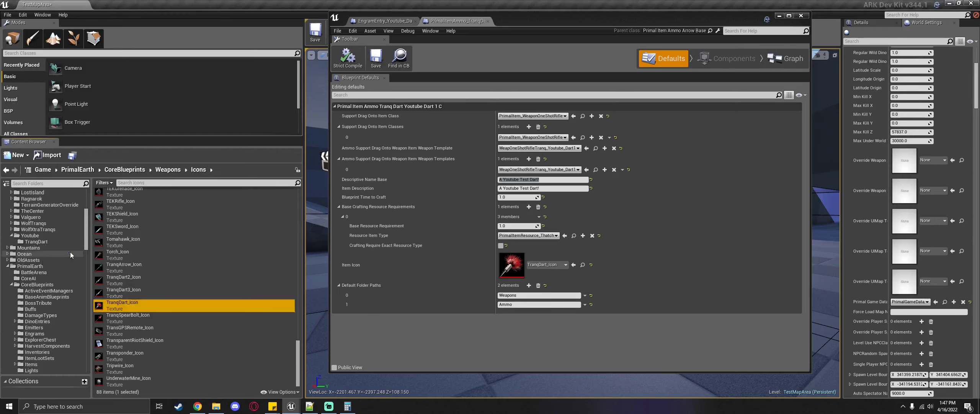
left_click(58, 242)
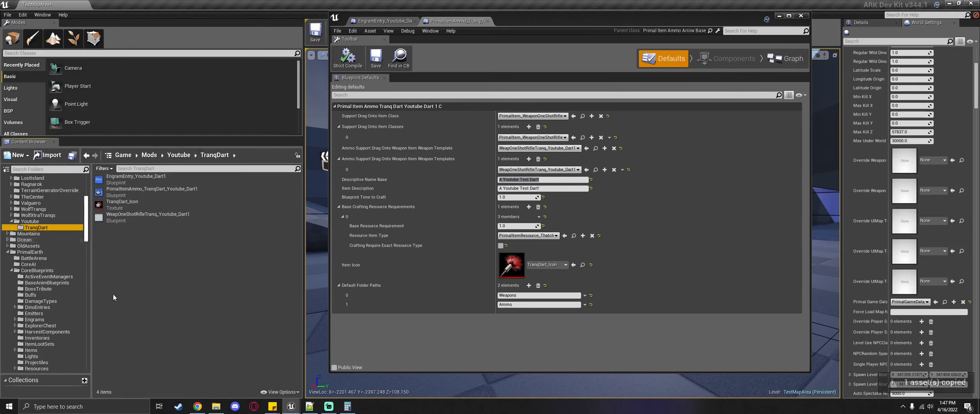
Rename the copied icon texture as TranqDart_Icon_Youtube_Dart1 and open it for viewing
left_click(140, 207)
left_click(140, 207)
key("Right")
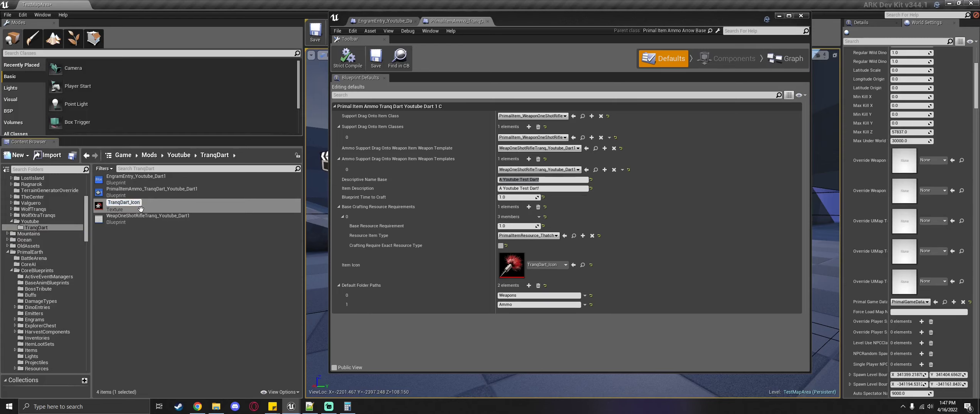
type("_youtube")
key("BackSpace")
key("BackSpace")
key("BackSpace")
type("Youtube_Dart1")
key("Return")
double_click(158, 206)
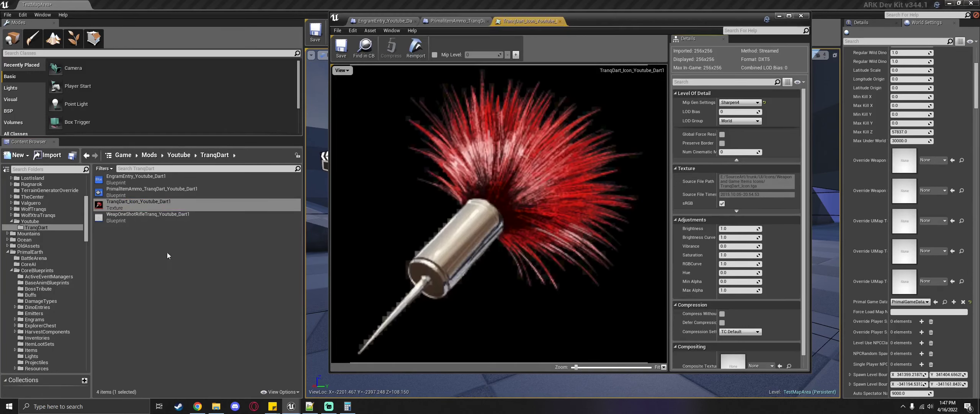
Set the Hue adjustment of the TranqDart_Icon_Youtube_Dart1 texture to 250, save it, and close the texture
left_click(738, 273)
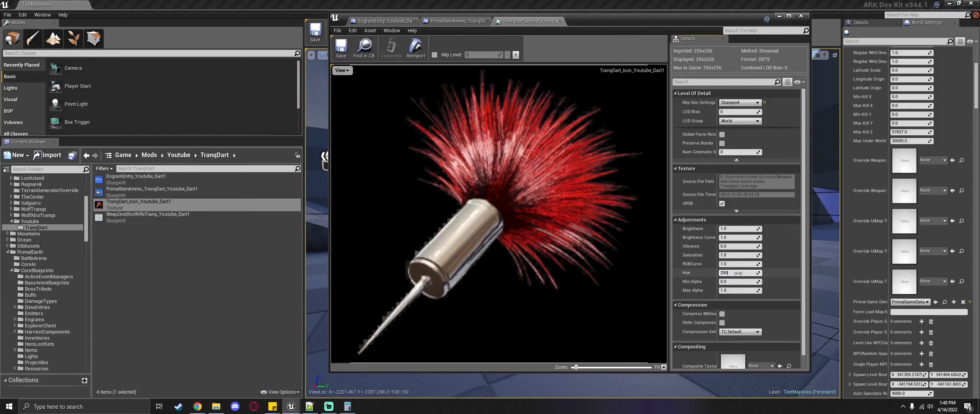
type("250")
key("Return")
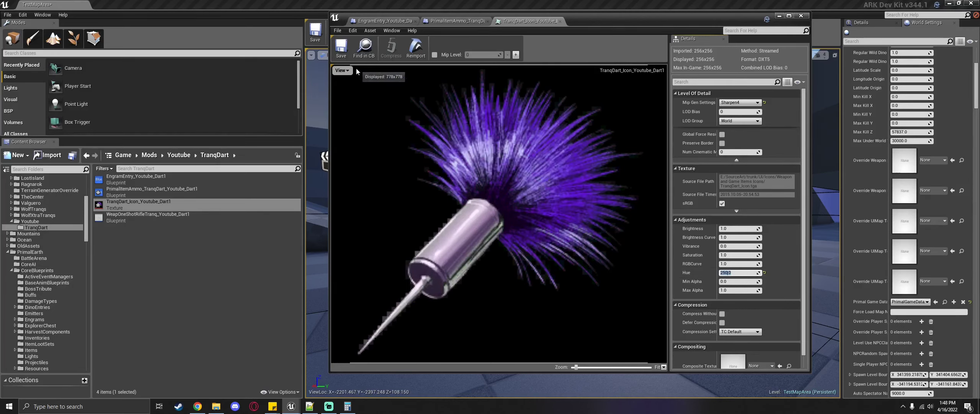
left_click(341, 47)
left_click(560, 21)
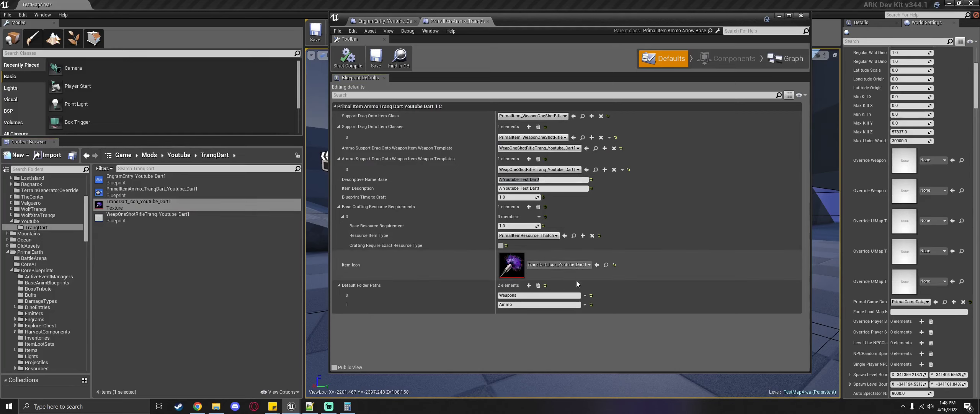
Assign TranqDart_Icon_Youtube_Dart1 as the dart ammo's Item Icon and save the ammo blueprint
left_click(573, 265)
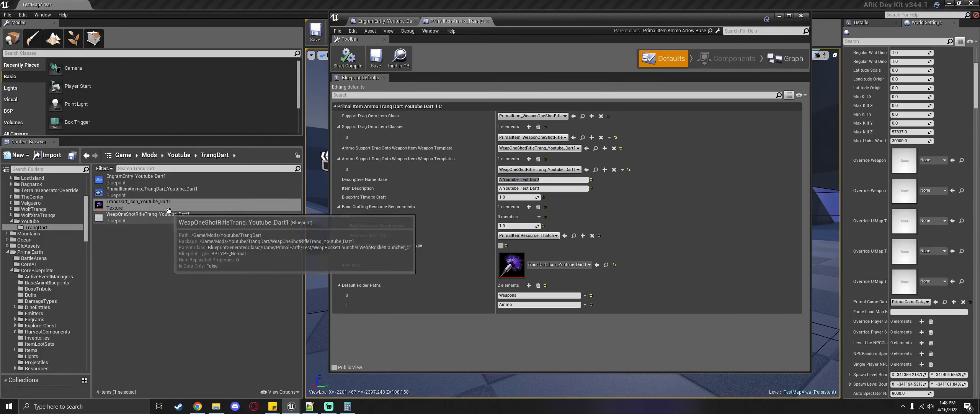
left_click(377, 58)
In the WeapOneShotRifleTranq_Youtube_Dart1 blueprint, limited to modified properties, set Weapon Ammo Item Template to PrimalItemAmmo_TranqDart_Youtube_Dart1
left_click(165, 218)
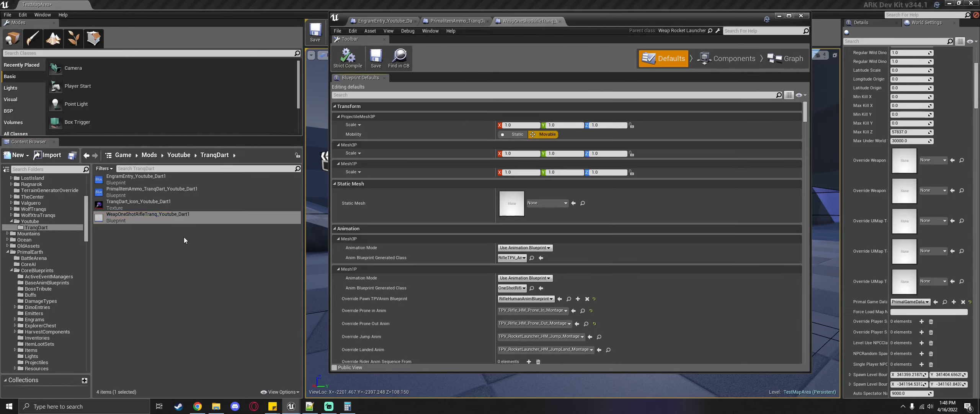
left_click(804, 96)
left_click(808, 104)
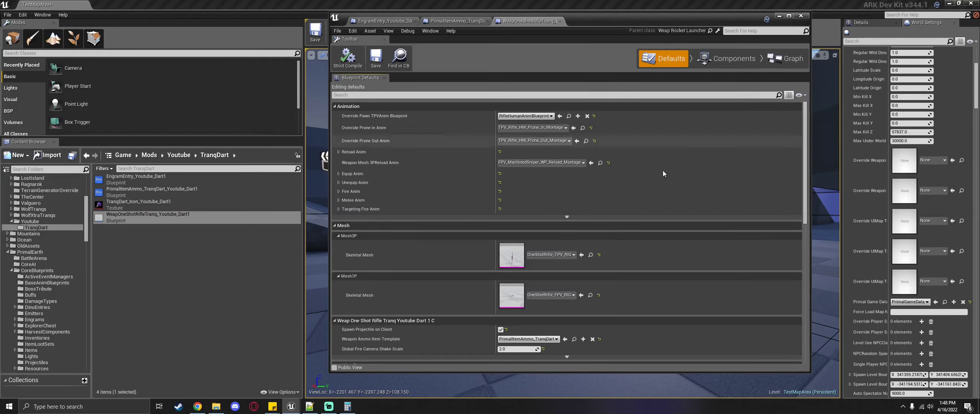
left_click(367, 106)
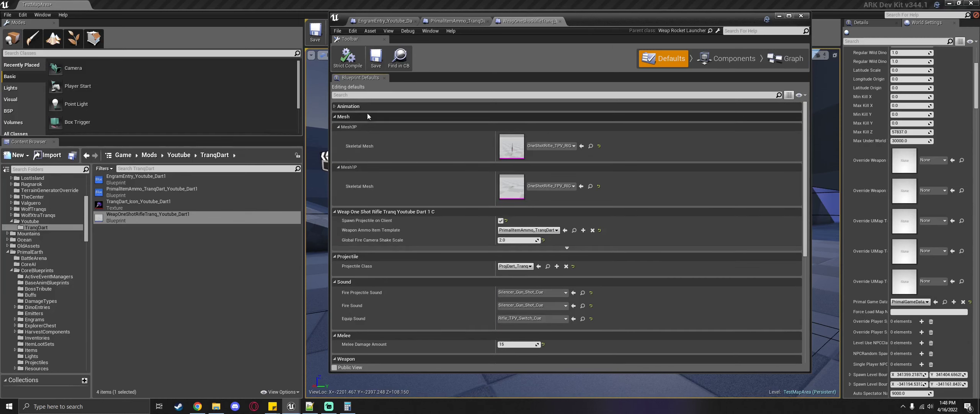
left_click(335, 117)
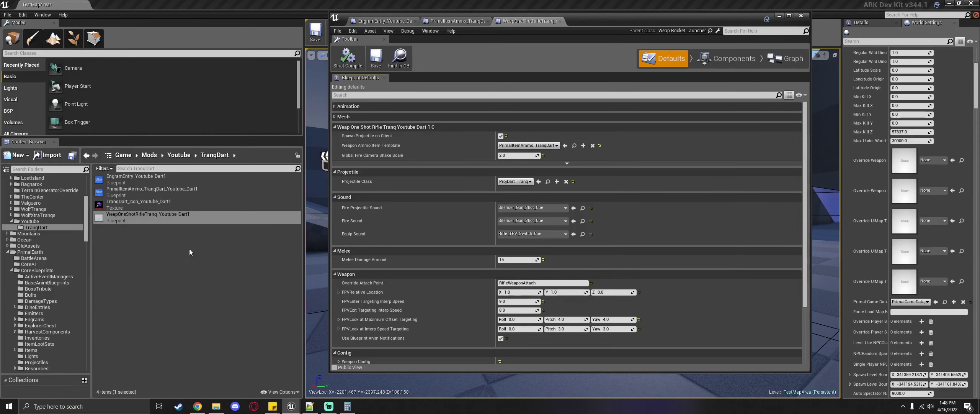
left_click(153, 191)
left_click(565, 145)
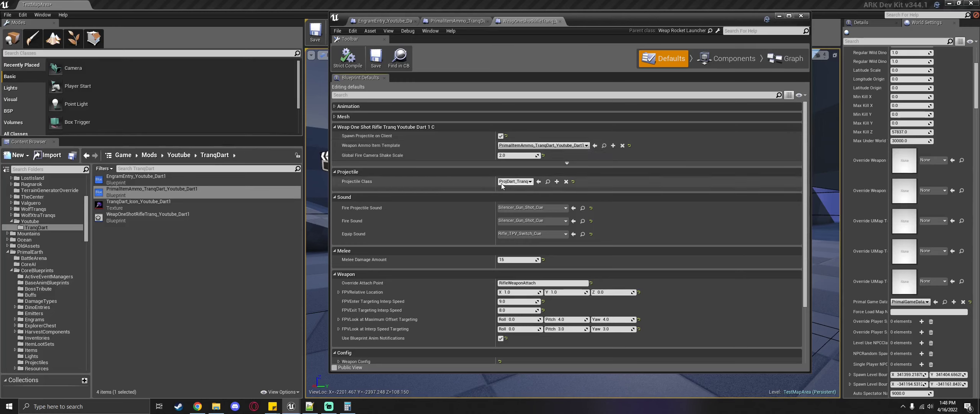
Locate the weapon's ProjDart_Tranq projectile blueprint and copy it into the Mods/Youtube/TranqDart folder
left_click(548, 181)
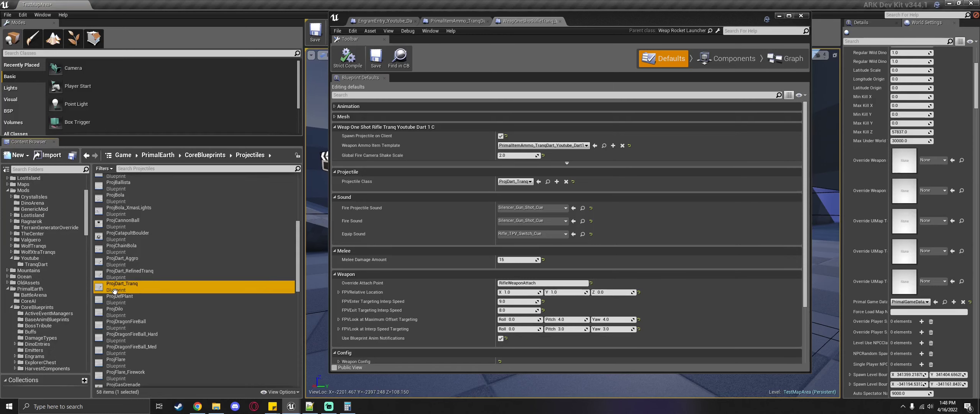
left_click_drag(115, 287, 61, 264)
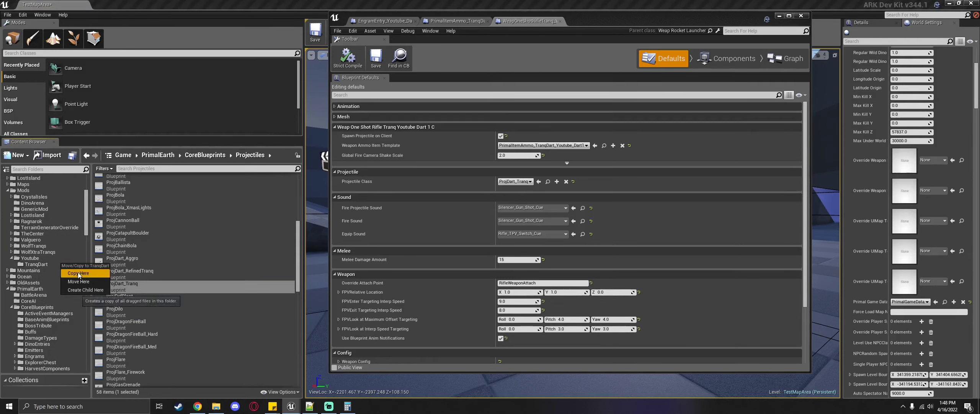
left_click(77, 273)
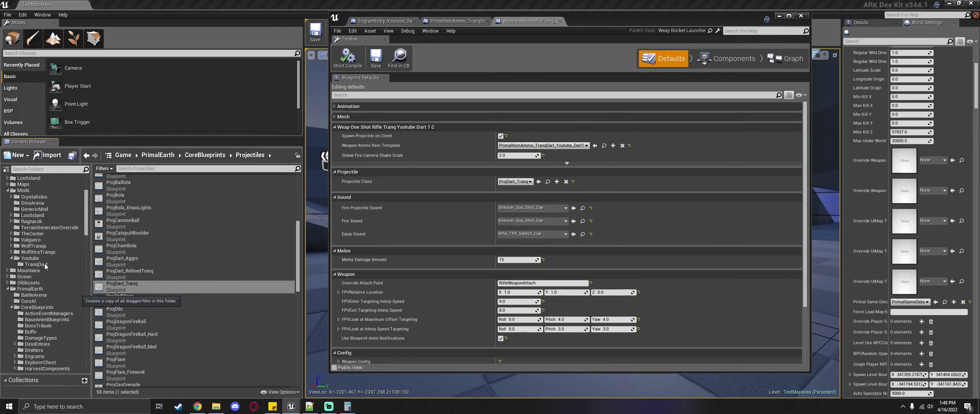
Rename the copied projectile blueprint in the TranqDart folder as ProjDart_Tranq_Youtube_Dart1
left_click(44, 264)
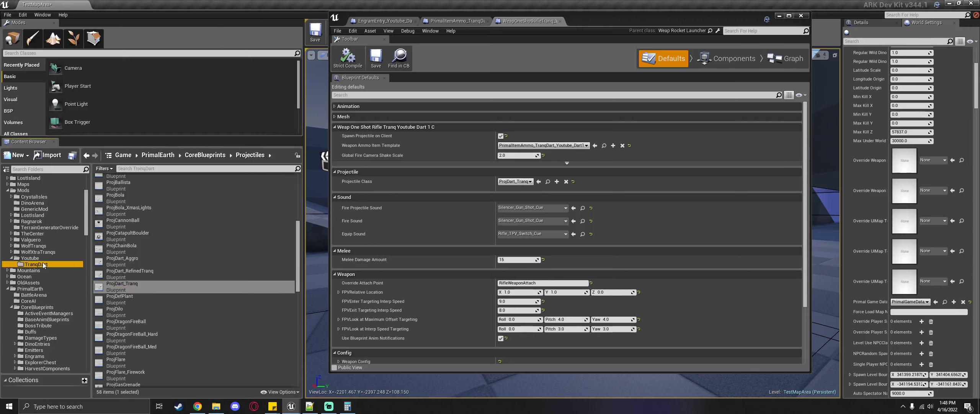
left_click(138, 247)
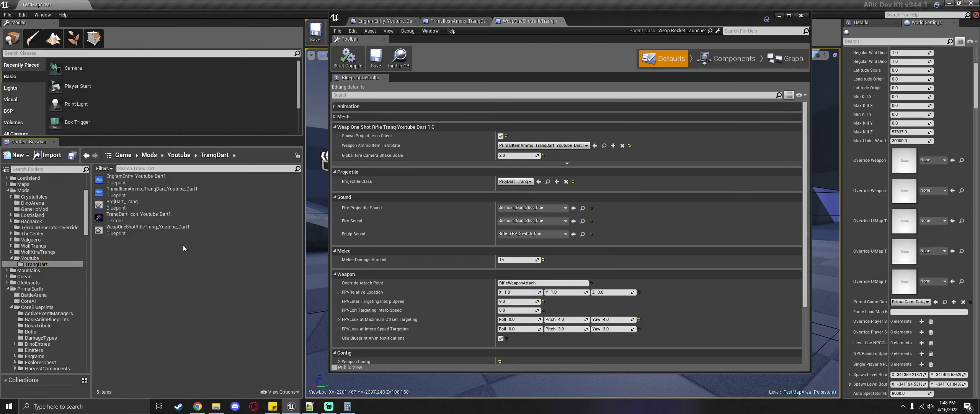
left_click(132, 204)
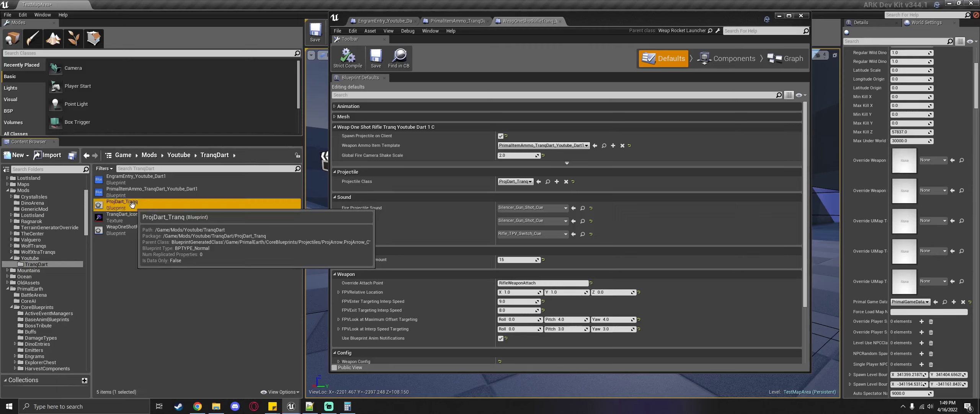
left_click(132, 204)
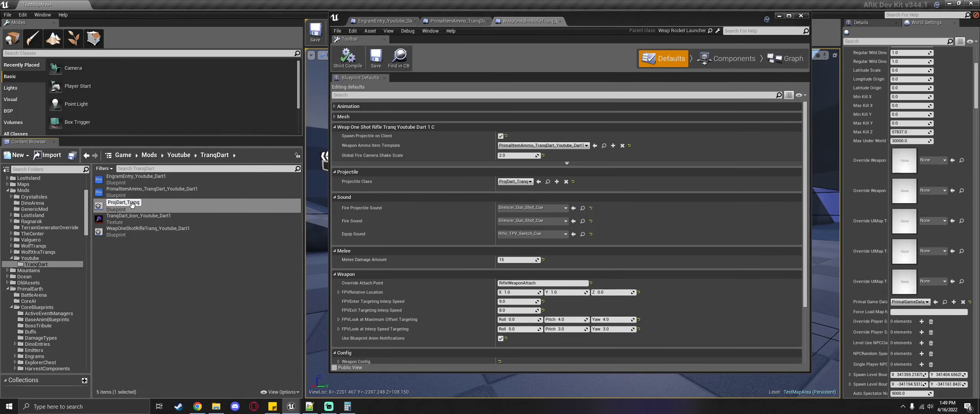
type("Youtube_Dart1")
key("Return")
Set the Projectile Class of the WeapOneShotRifleTranq_Youtube_Dart1 blueprint to ProjDart_Tranq_Youtube_Dart1
left_click(470, 21)
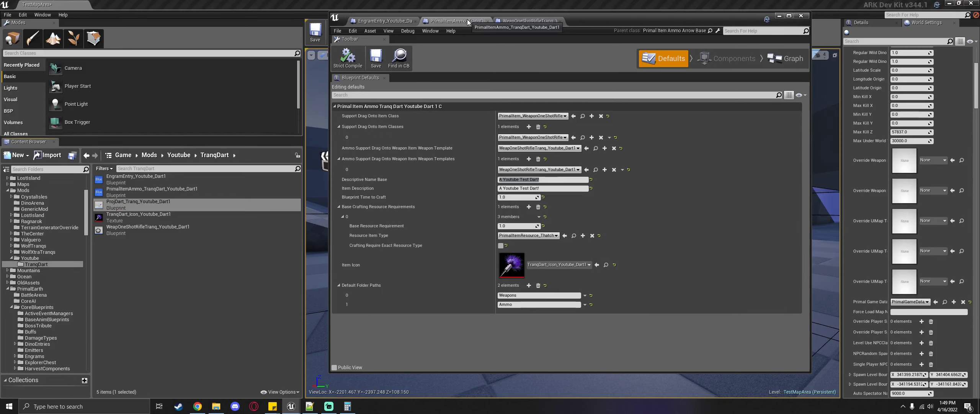
left_click(529, 21)
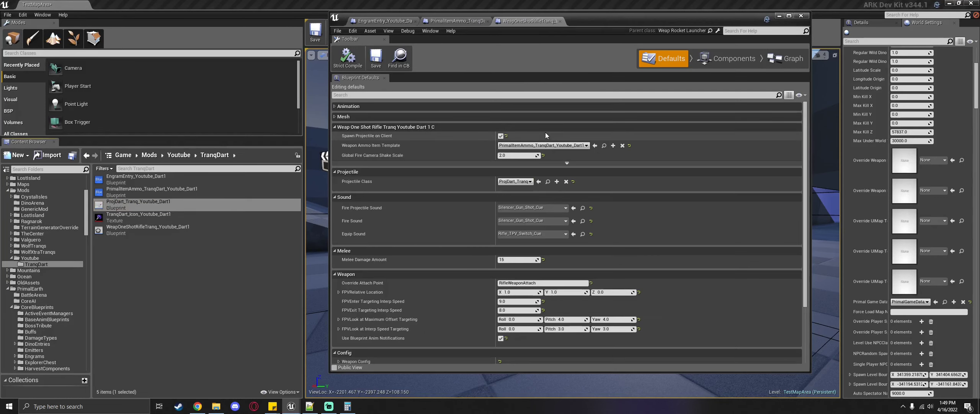
left_click(540, 181)
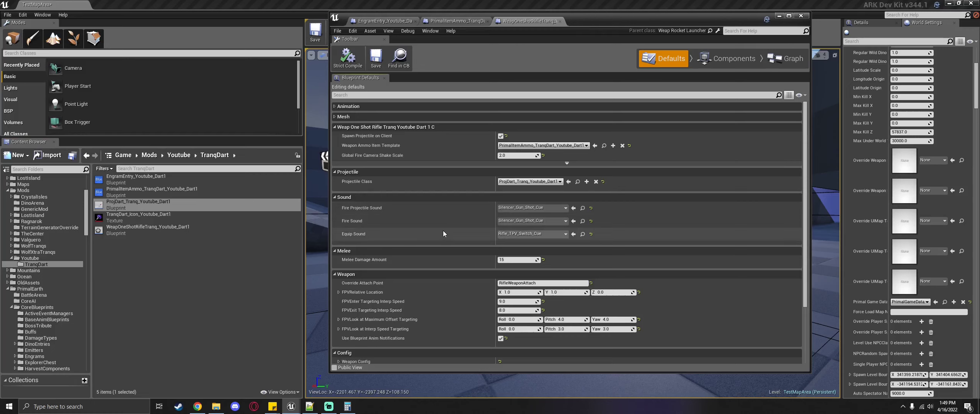
Set Ammo Per Clip to 5 in the rifle's Weapon Config and save the weapon blueprint
scroll(435, 212, "down", 1)
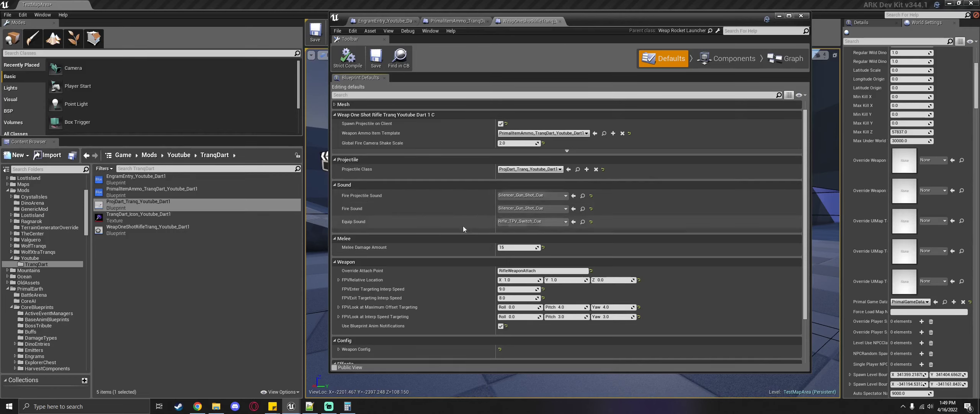
scroll(486, 223, "down", 2)
scroll(490, 268, "down", 2)
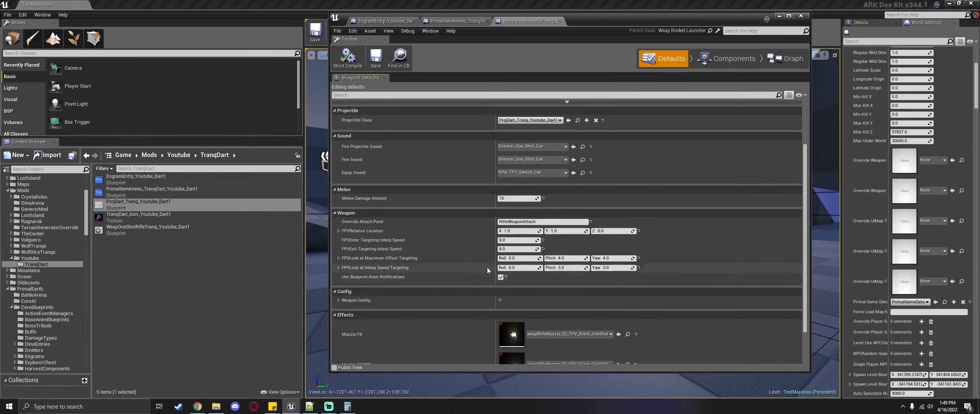
scroll(474, 255, "down", 2)
left_click(339, 276)
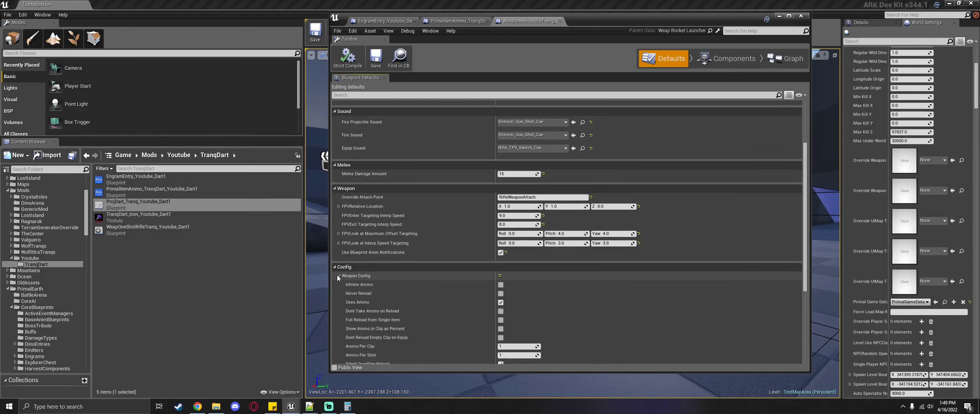
scroll(369, 274, "down", 7)
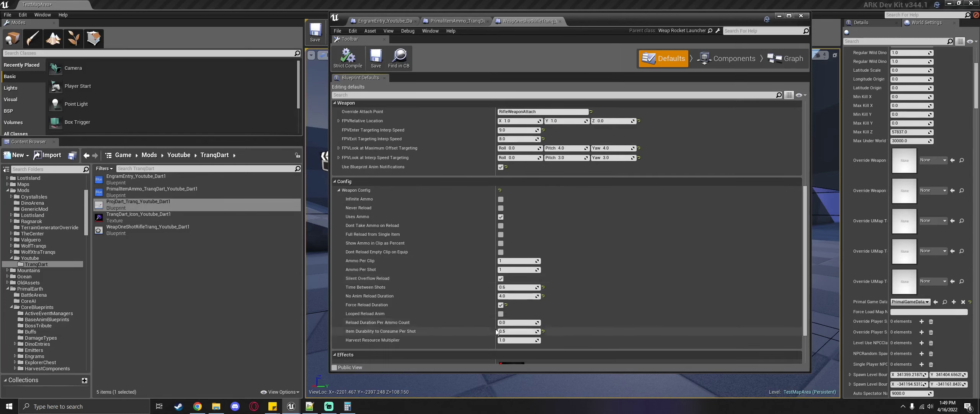
left_click(519, 260)
type("5")
key("Return")
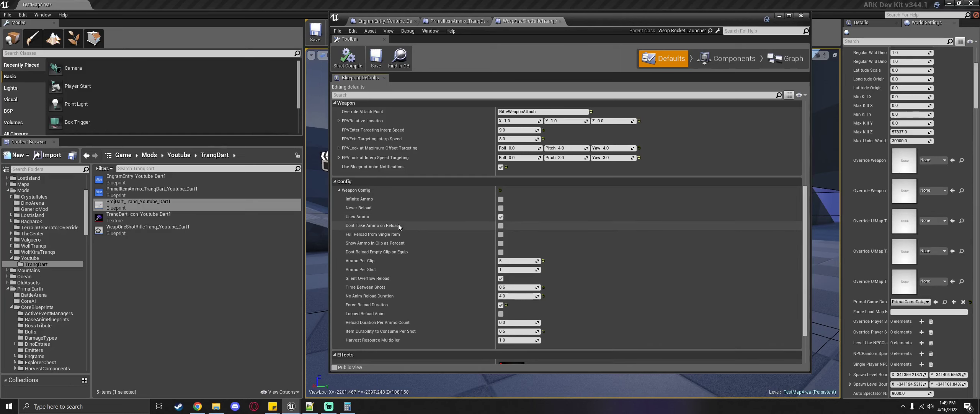
scroll(430, 292, "down", 5)
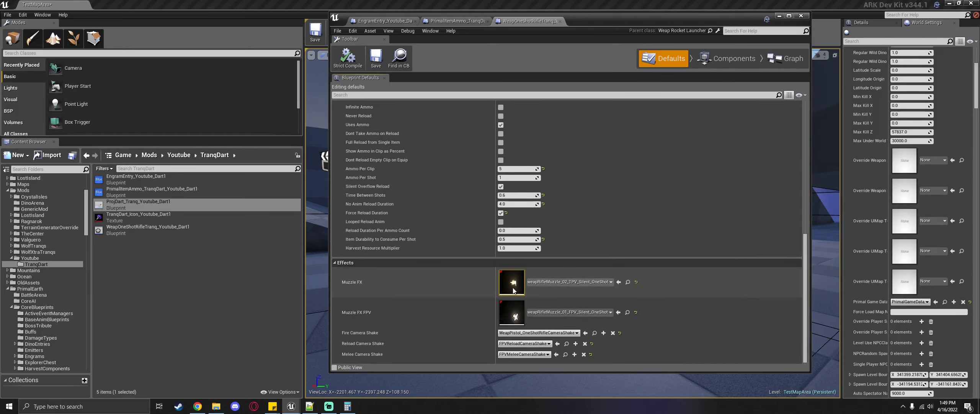
scroll(618, 322, "up", 4)
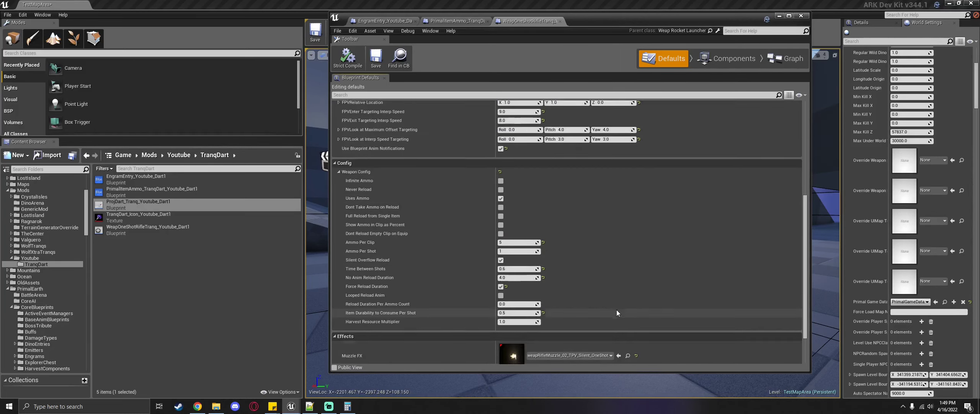
scroll(616, 309, "up", 4)
left_click(376, 57)
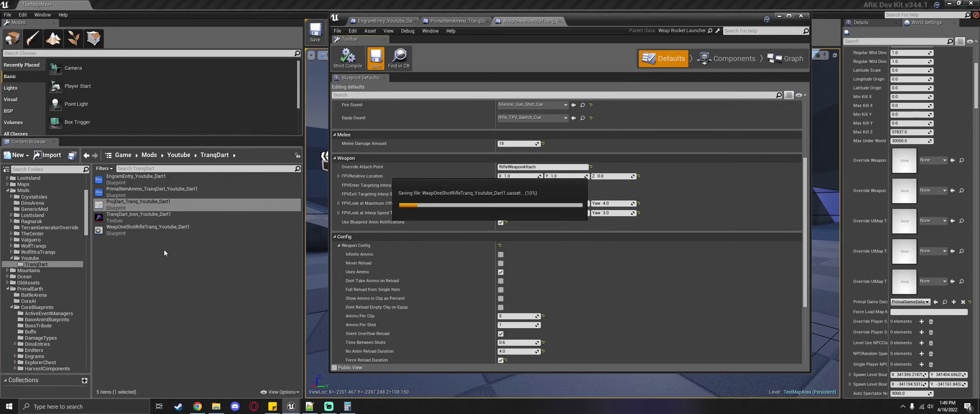
Open the ProjDart_Tranq_Youtube_Dart1 blueprint, limit it to modified properties, and expand the Weapon Config under Effects
double_click(145, 209)
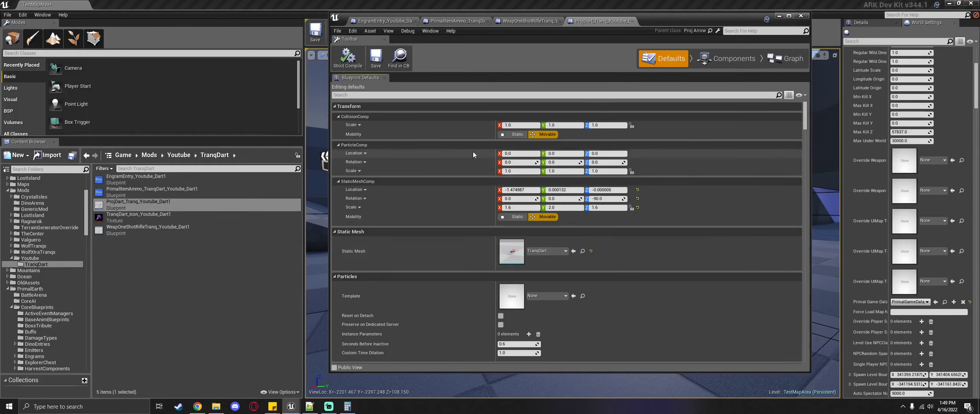
left_click(337, 107)
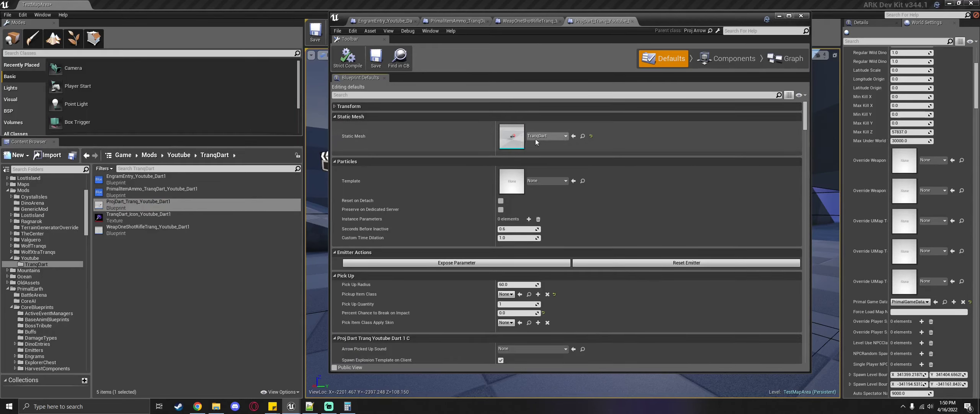
left_click(335, 116)
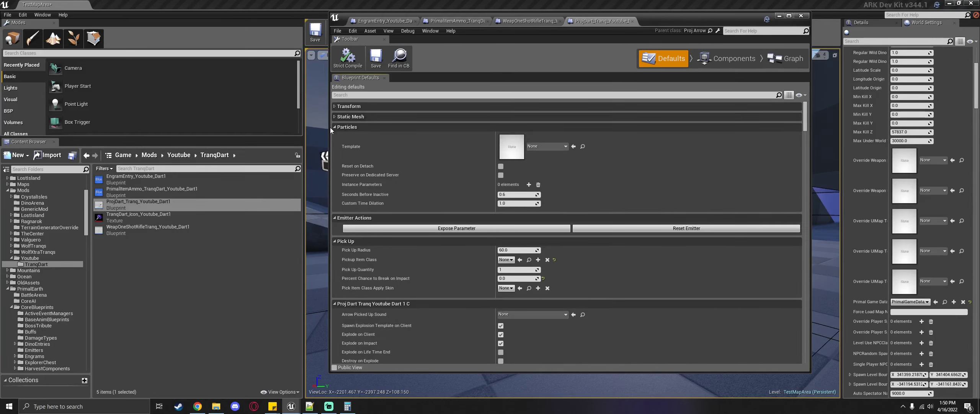
left_click(335, 127)
left_click(335, 136)
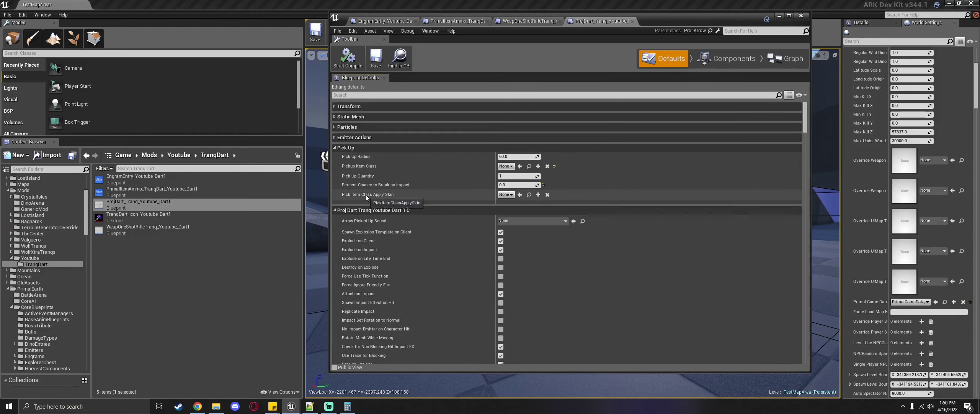
scroll(374, 225, "down", 2)
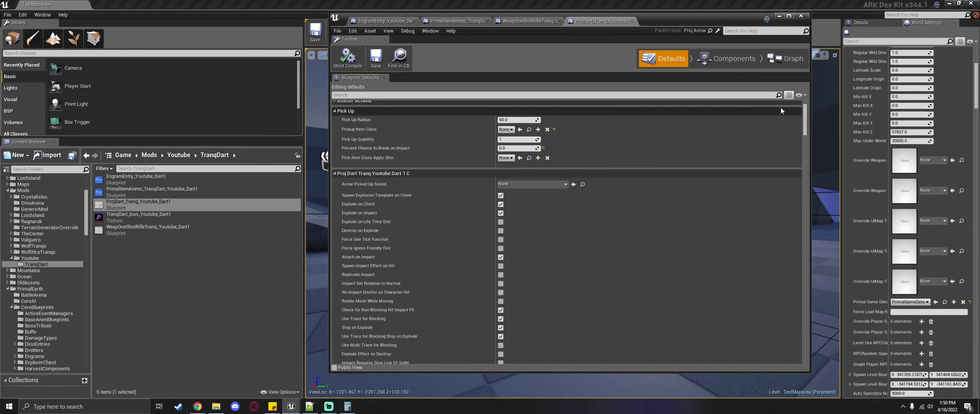
left_click(799, 95)
left_click(830, 104)
left_click(486, 264)
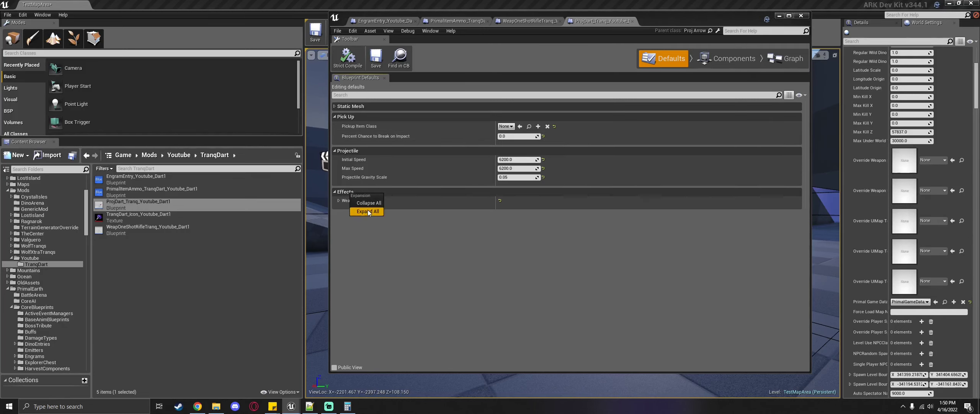
left_click(339, 200)
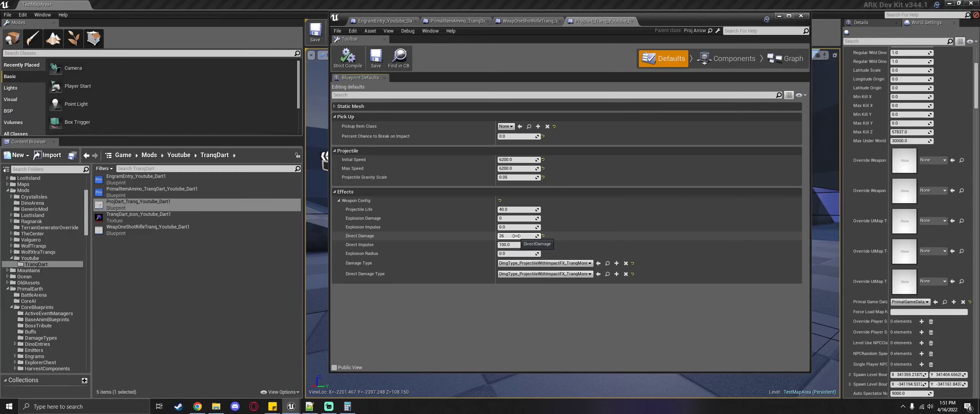
Switch to the browser and read the base damage, torpor percentages and total torpor in the Tranquilizer Dart wiki page's Utility section
left_click(198, 406)
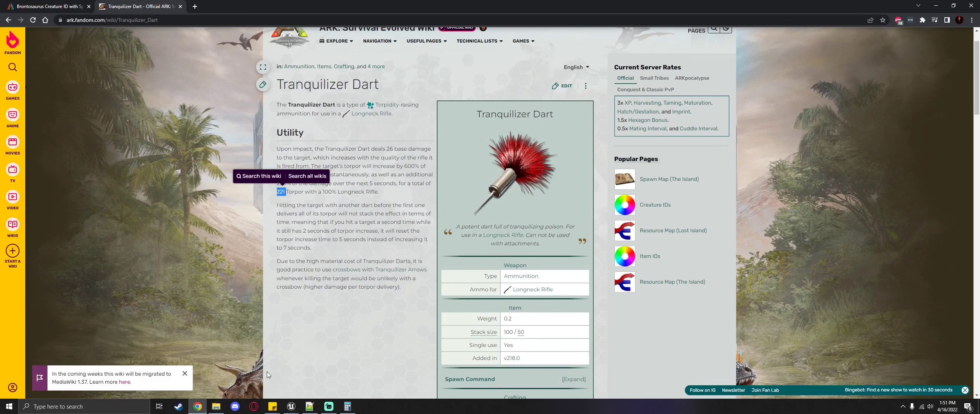
scroll(337, 288, "up", 1)
left_click(337, 288)
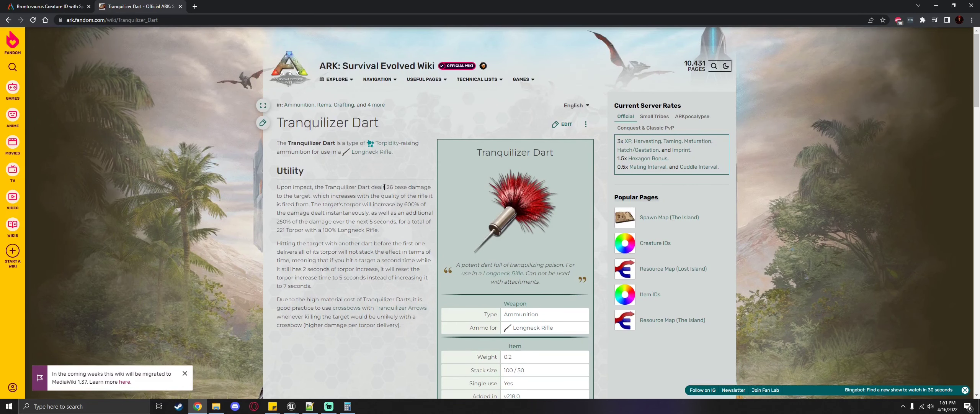
left_click_drag(384, 187, 420, 204)
left_click(382, 244)
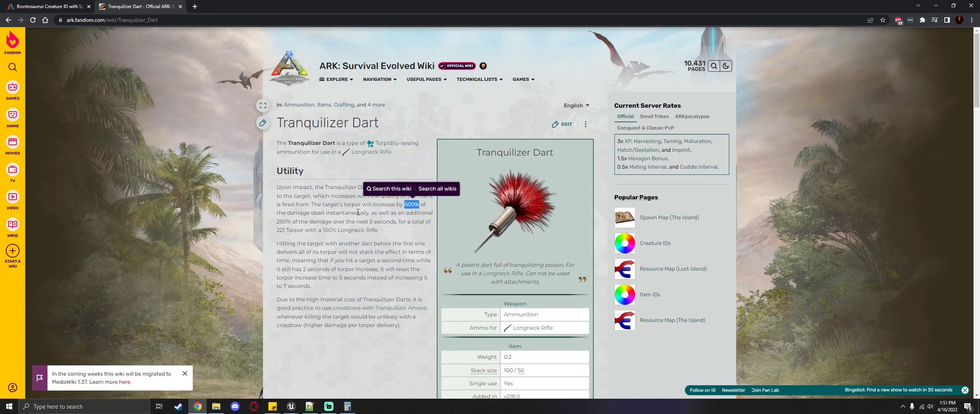
left_click(375, 237)
left_click_drag(277, 222, 291, 221)
left_click(364, 229)
double_click(367, 222)
left_click_drag(276, 229, 292, 230)
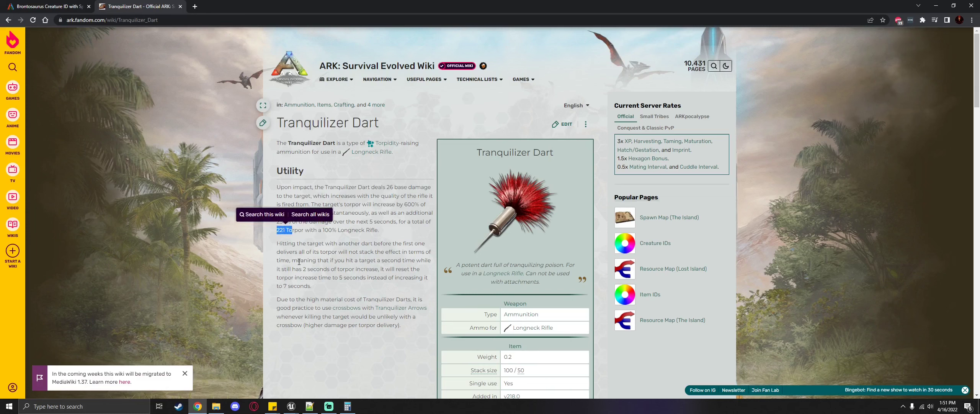
left_click(330, 244)
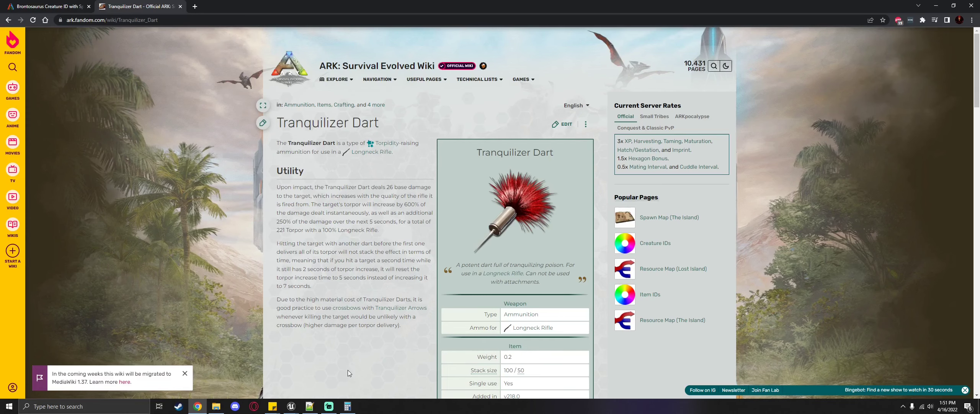
Return to the ARK Dev Kit and copy the projectile's damage type DmgType_ProjectileWithImpactFX_TranqMore into the TranqDart folder
left_click(327, 409)
left_click(328, 411)
mouse_move(292, 407)
left_click(329, 389)
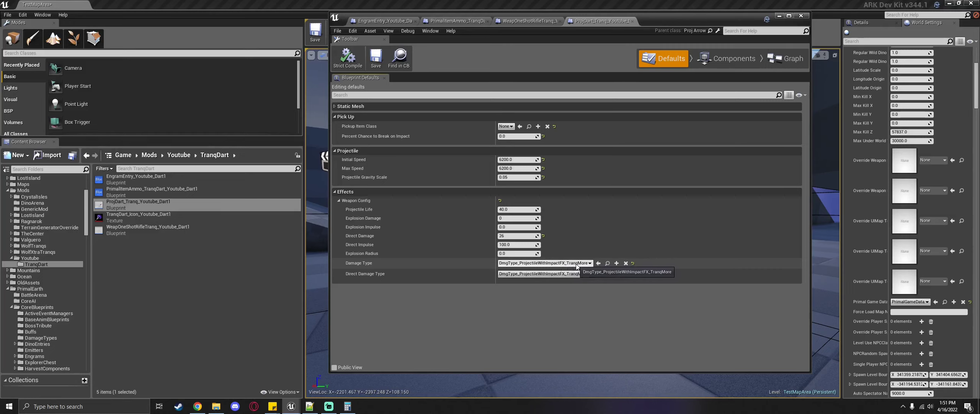
left_click(608, 263)
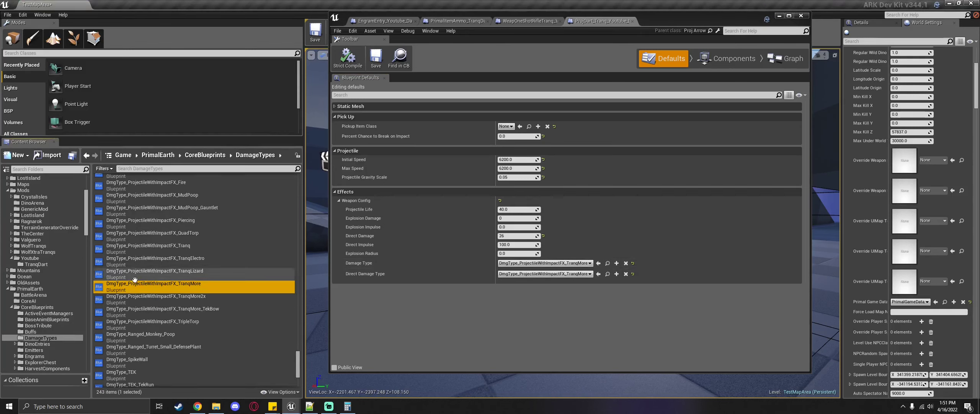
left_click_drag(138, 286, 37, 264)
left_click(60, 274)
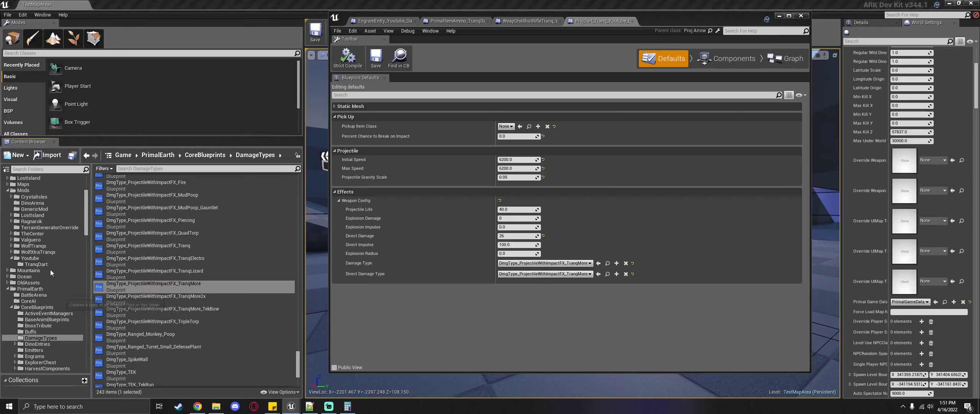
Rename the copied damage type in the TranqDart folder as DmgType_ProjectileWithImpactFX_Youtube_Dart1
left_click(46, 264)
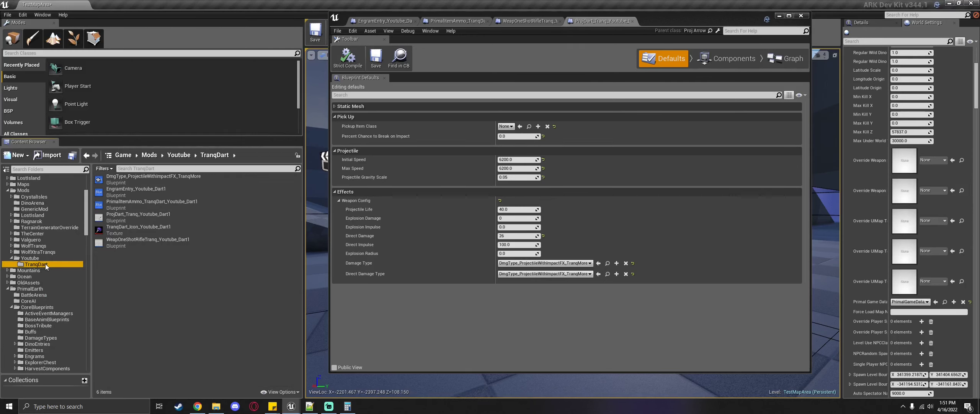
left_click(145, 177)
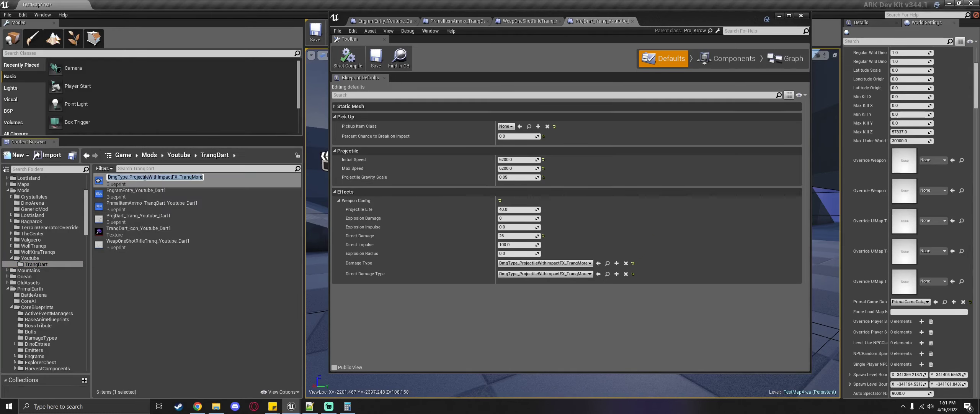
left_click(144, 177)
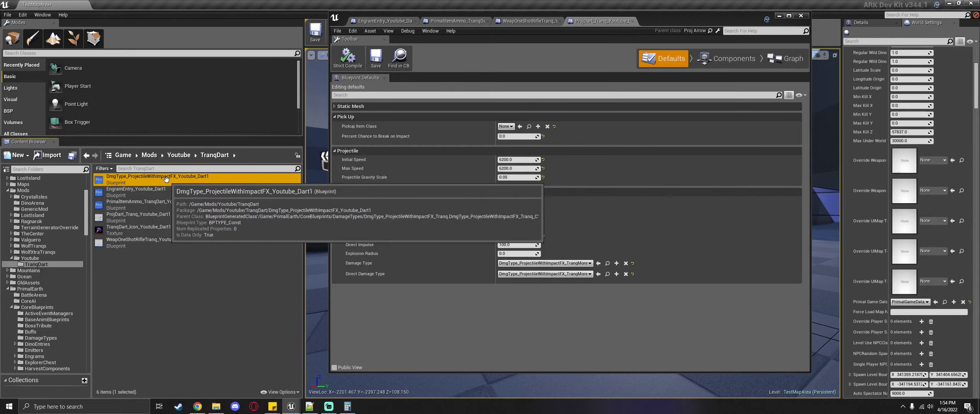
Set the projectile's Damage Type and Direct Damage Type to DmgType_ProjectileWithImpactFX_Youtube_Dart1 and save the projectile blueprint
left_click(598, 263)
left_click(599, 274)
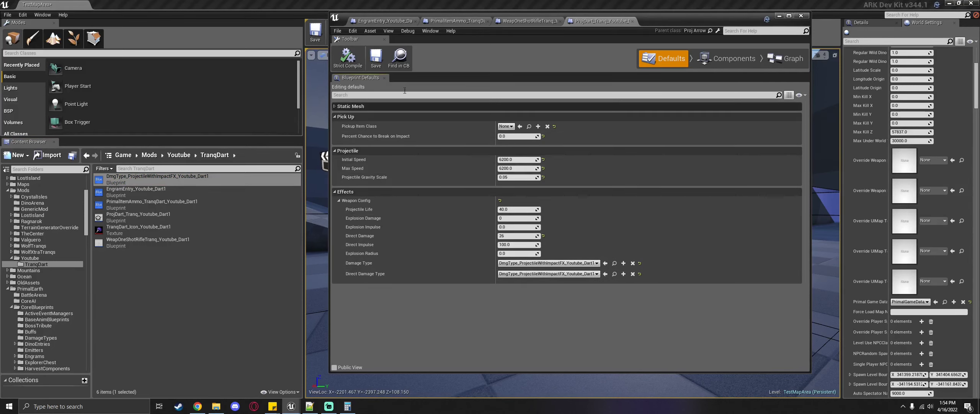
left_click(374, 63)
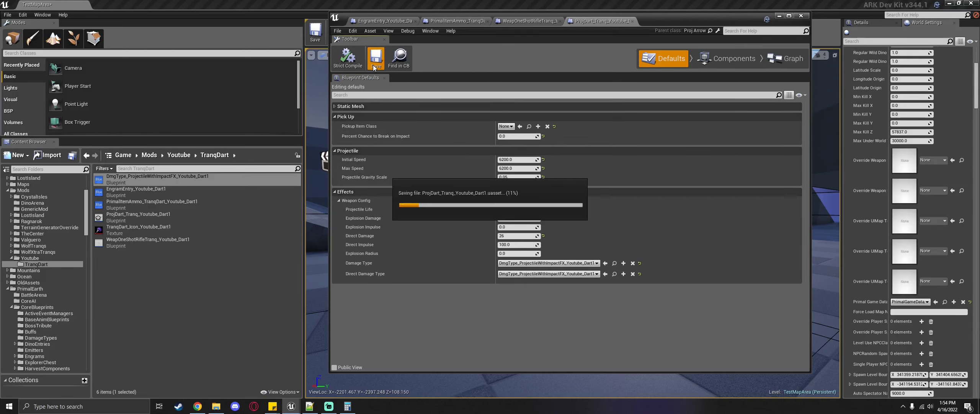
Open the DmgType_ProjectileWithImpactFX_Youtube_Dart1 blueprint, review only its modified properties, and restore the full property list
double_click(153, 179)
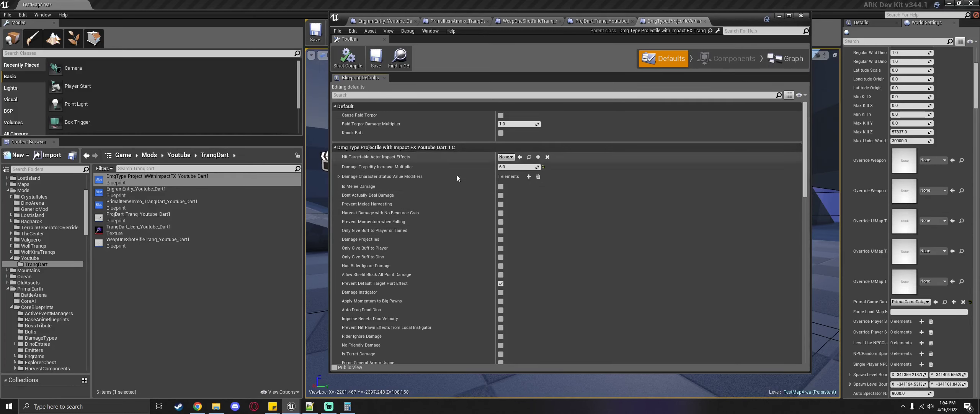
left_click(800, 95)
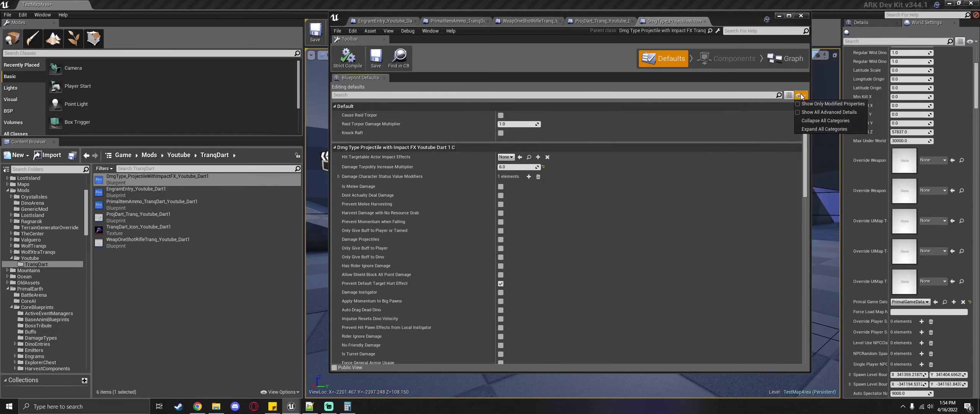
left_click(831, 104)
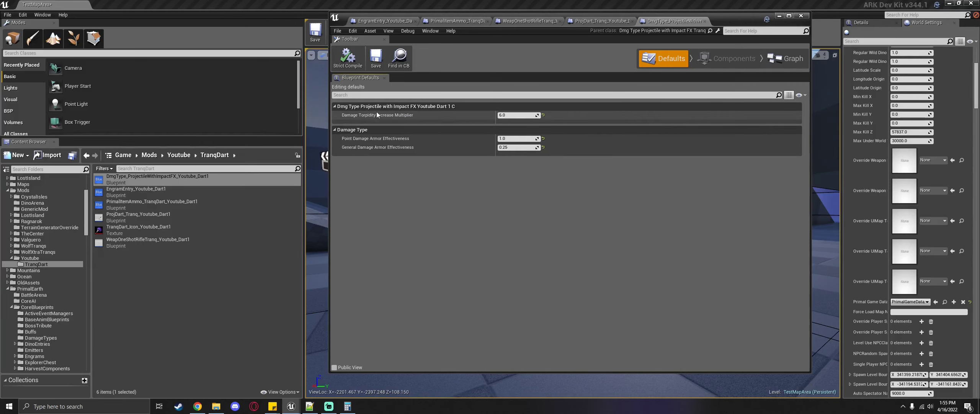
left_click(800, 95)
left_click(831, 104)
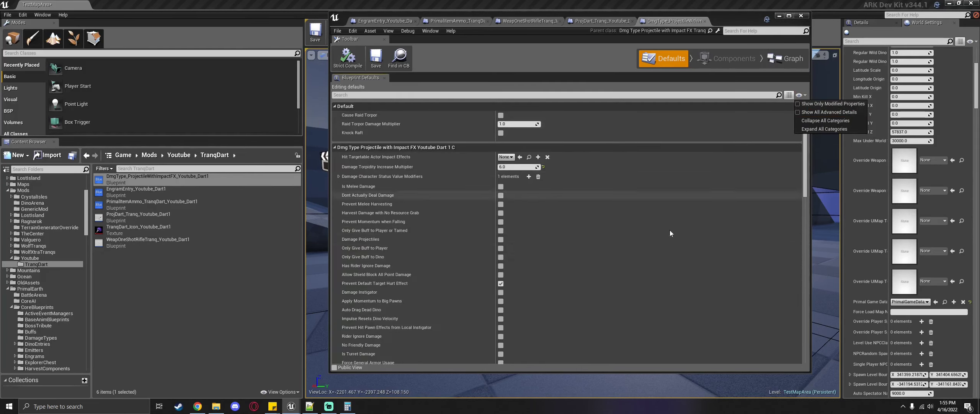
Look through the damage type's properties and expand entry 0 of Damage Character Status Value Modifiers
scroll(603, 253, "down", 8)
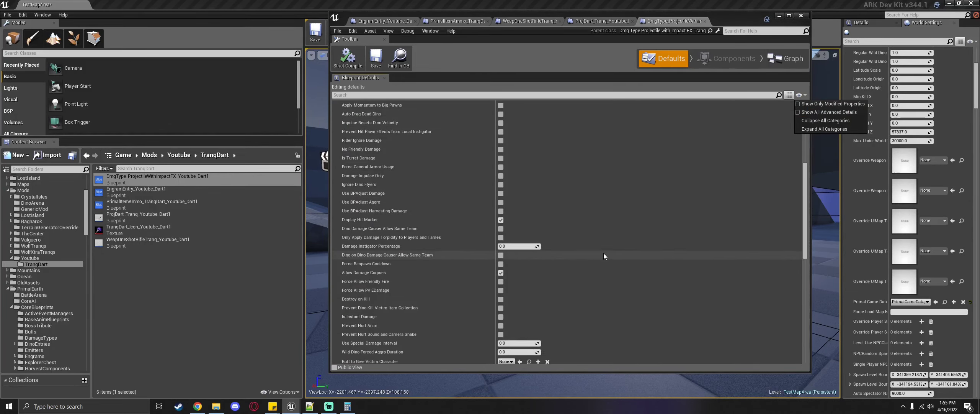
scroll(604, 256, "down", 8)
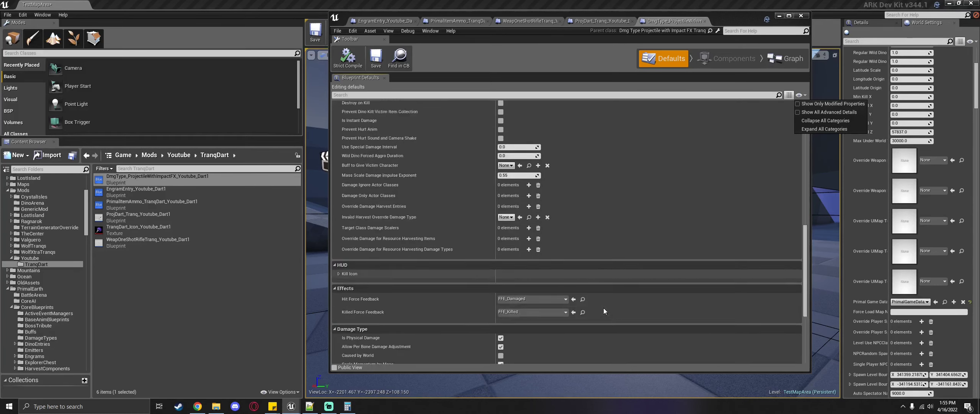
scroll(603, 308, "down", 10)
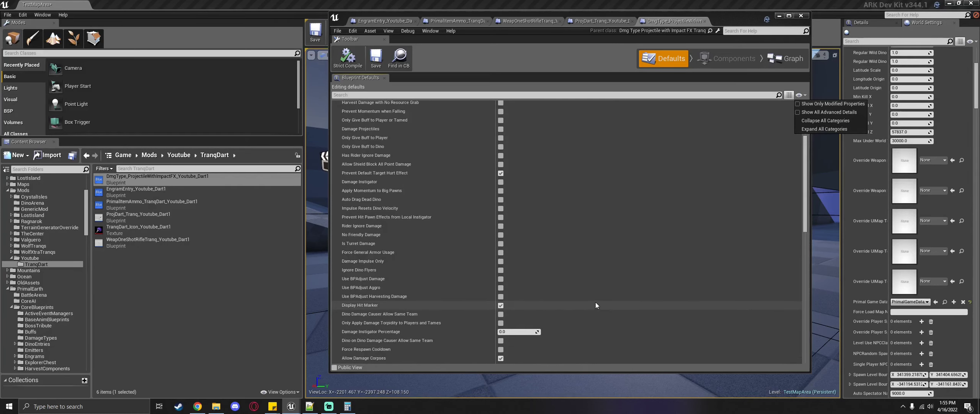
scroll(596, 301, "up", 5)
left_click(337, 177)
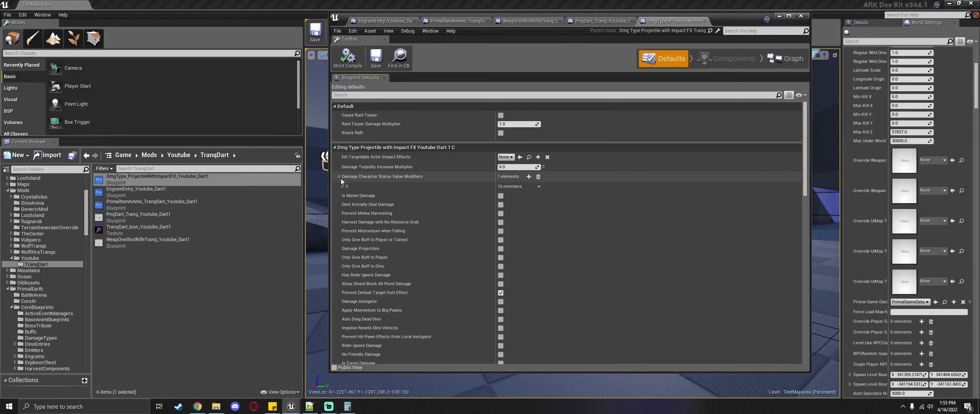
left_click(343, 185)
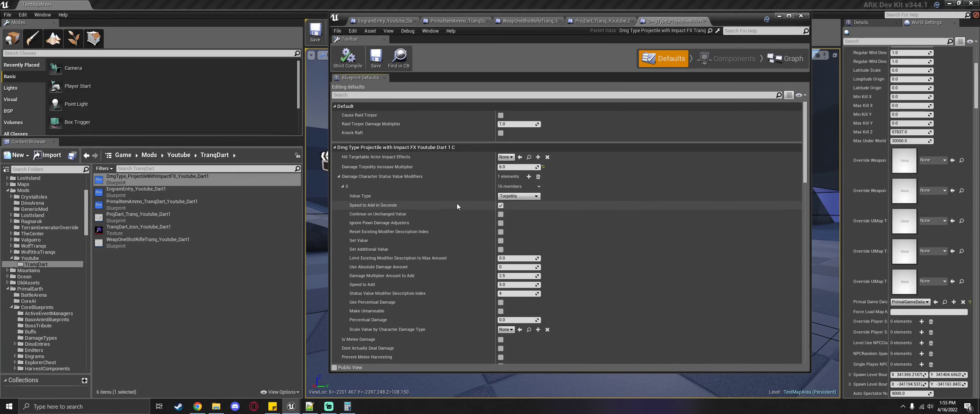
Recheck the dart's torpor percentages on the browser's wiki page, and bring up the Calculator over the damage type blueprint
left_click(197, 406)
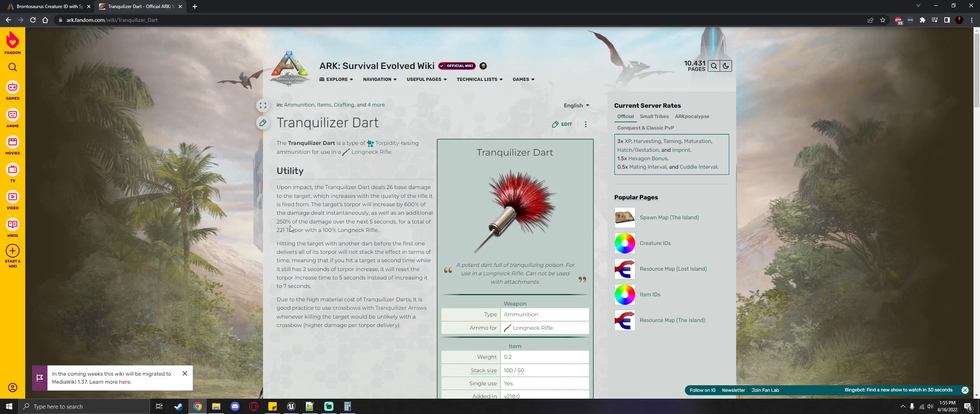
key("alt+Tab")
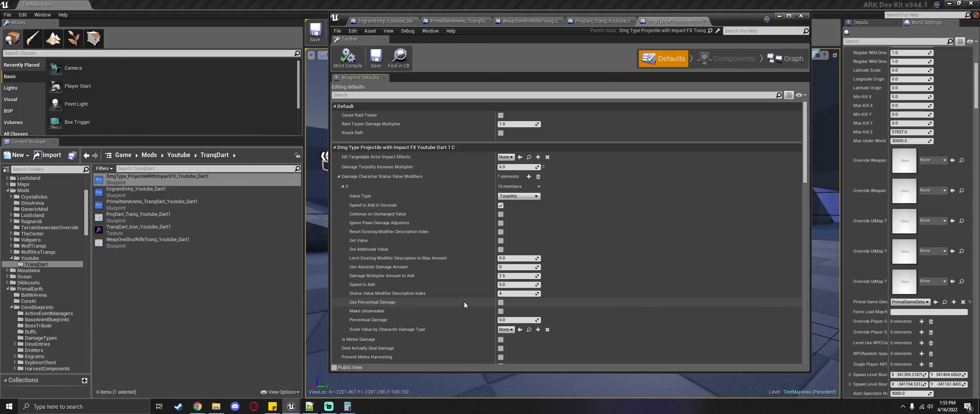
left_click(347, 406)
left_click_drag(857, 125, 709, 129)
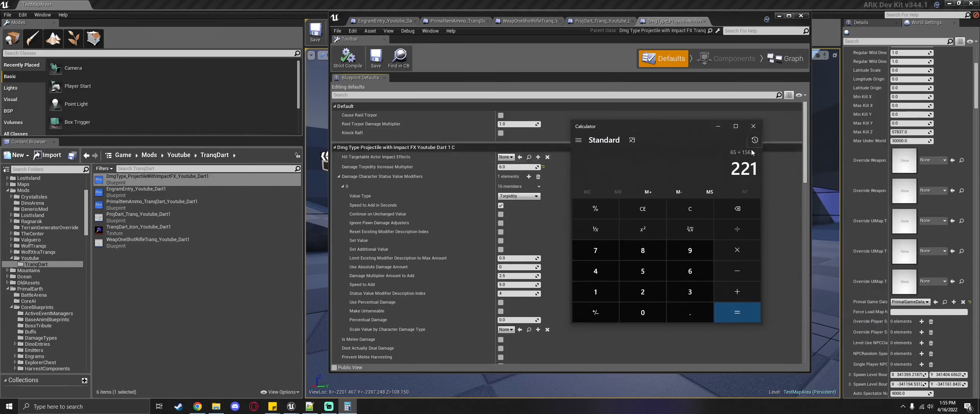
left_click(650, 291)
left_click(689, 271)
left_click(734, 252)
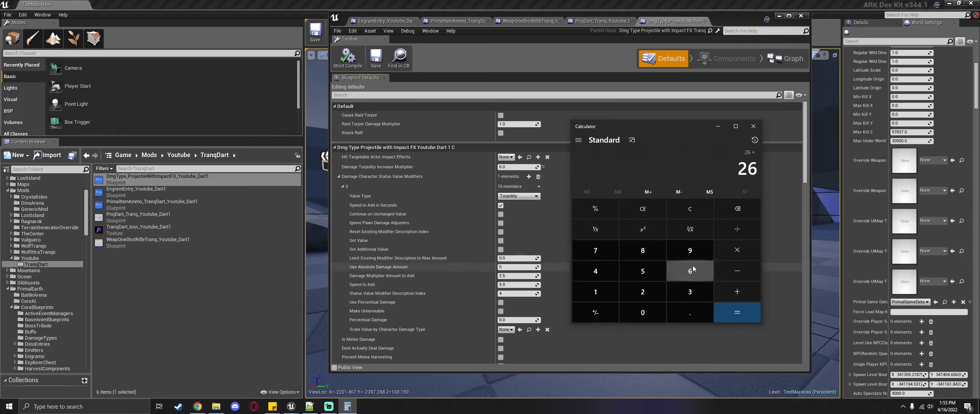
left_click(691, 268)
double_click(643, 312)
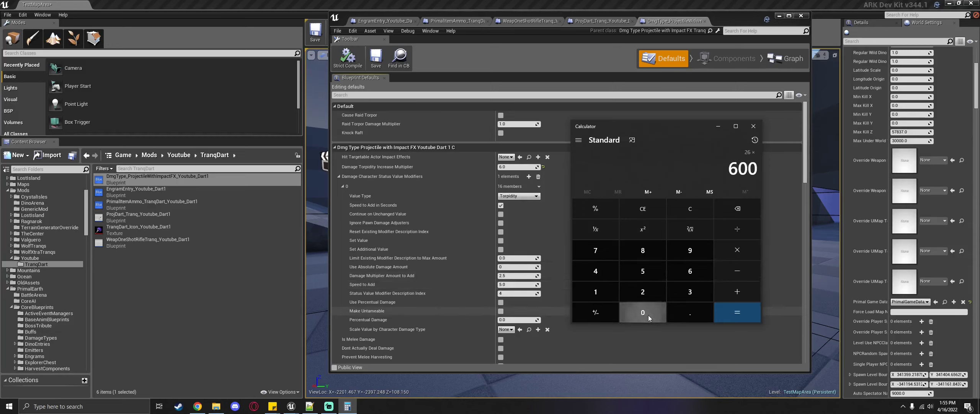
left_click(737, 311)
left_click(750, 200)
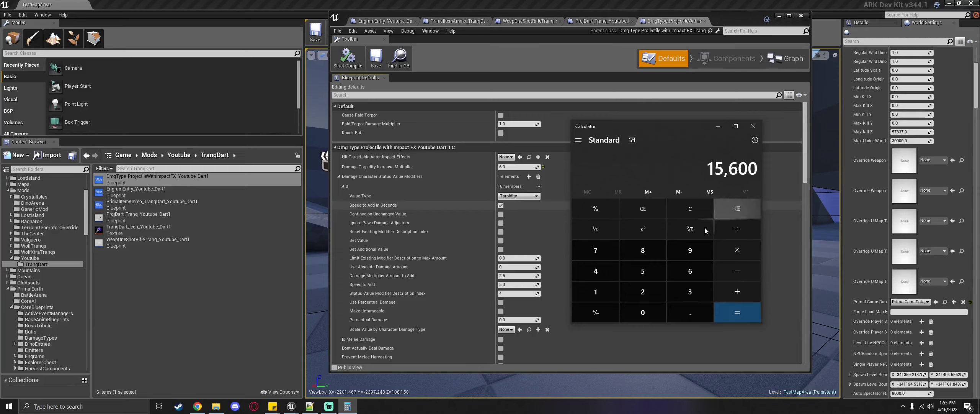
Calculate the instant torpor as 26 × 6 and the torpor over time as 2.5 × 26
left_click(643, 291)
left_click(690, 271)
left_click(733, 251)
left_click(690, 271)
left_click(729, 313)
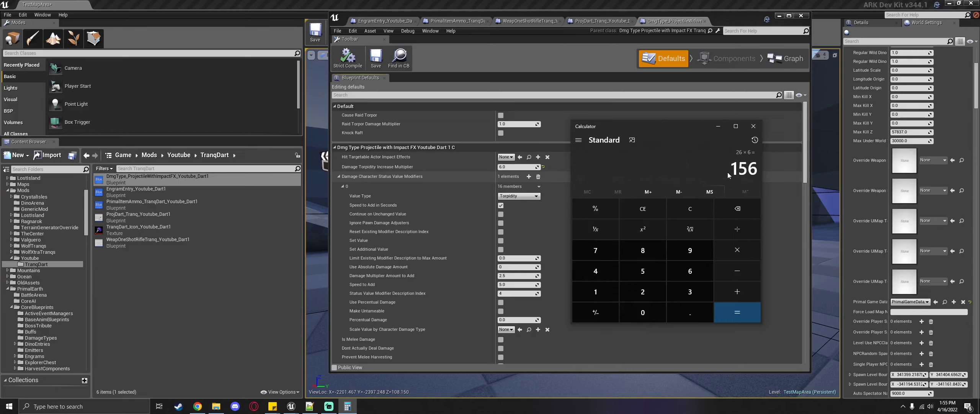
type("*26")
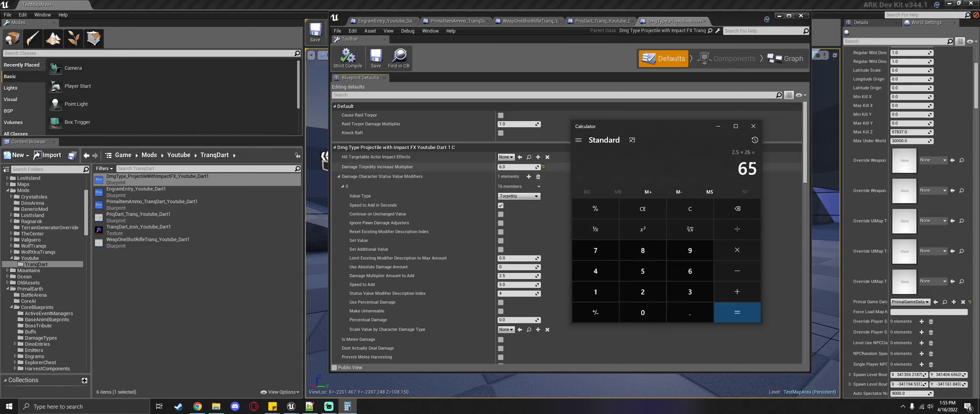
Check the calculation history and add 156 to the result of 2.5 × 26 for the total torpor
left_click(754, 140)
left_click(754, 142)
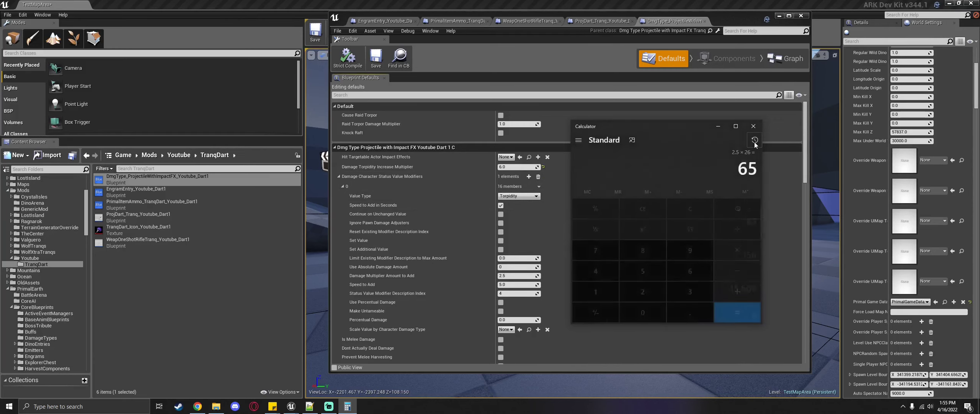
left_click(734, 285)
left_click(590, 288)
left_click(642, 270)
left_click(690, 271)
left_click(746, 318)
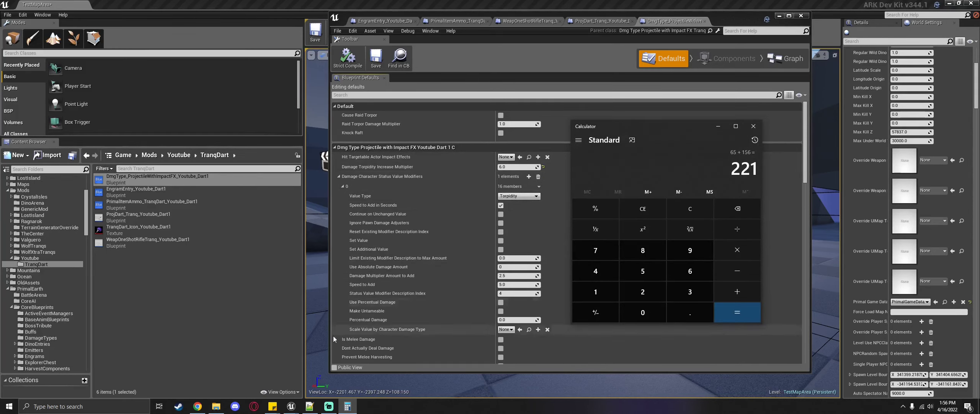
Compare the calculated total with the torpor figure on the browser's wiki page, and inspect Damage Torpidity Increase Multiplier in the damage type blueprint
left_click(197, 407)
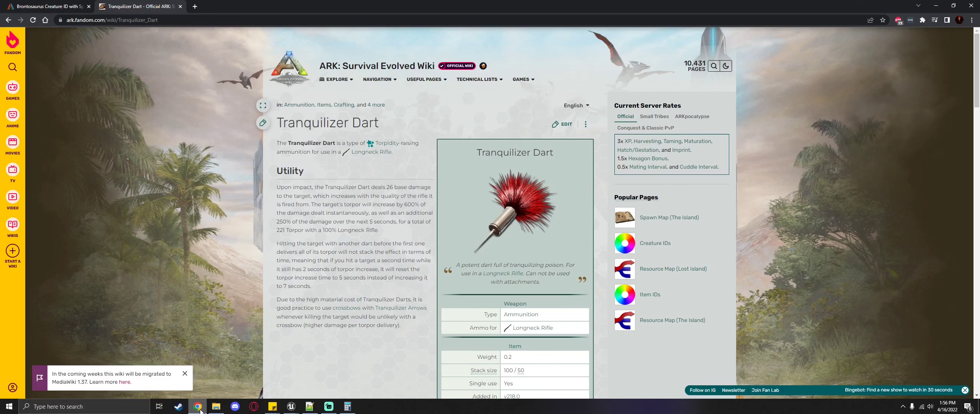
double_click(280, 229)
left_click(300, 296)
left_click(205, 402)
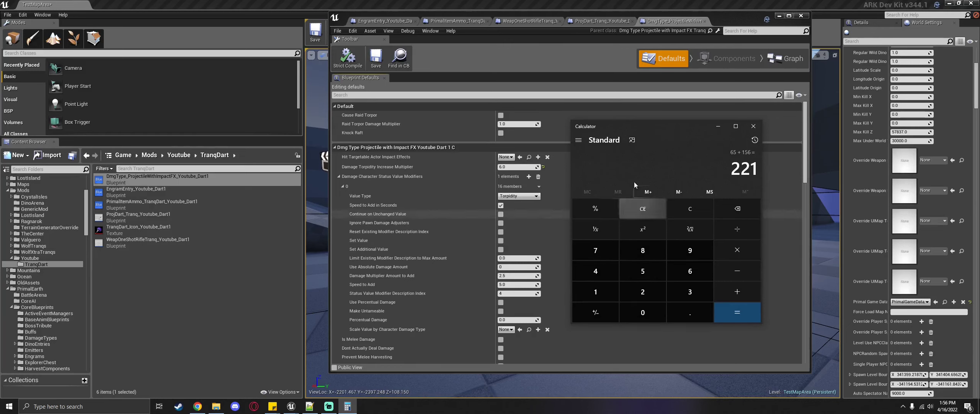
left_click(502, 167)
key("Return")
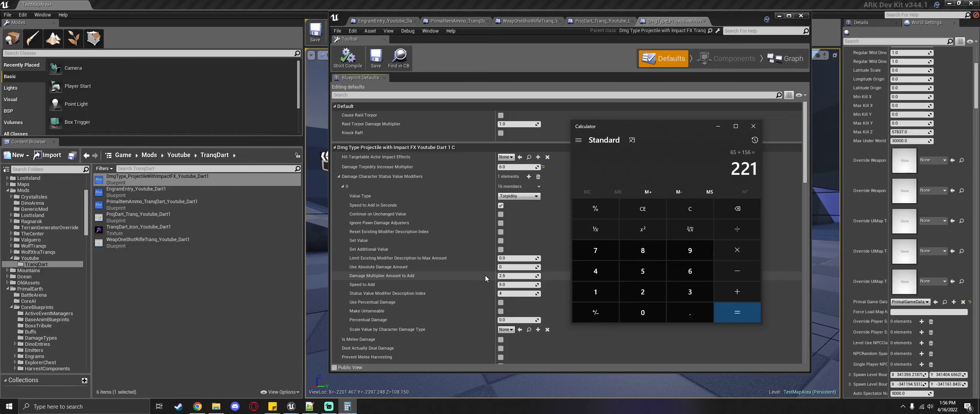
Set Damage Torpidity Increase Multiplier to 20 and Damage Multiplier Amount to Add to 5 in the damage type blueprint
left_click(371, 263)
left_click(516, 166)
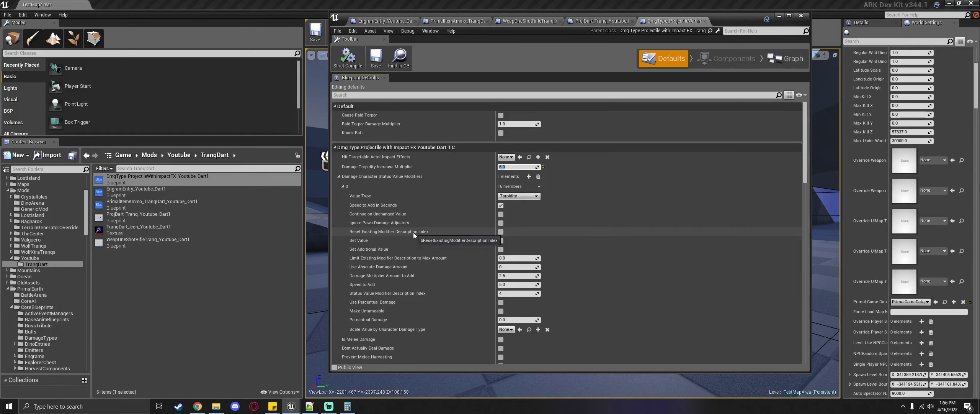
type("20")
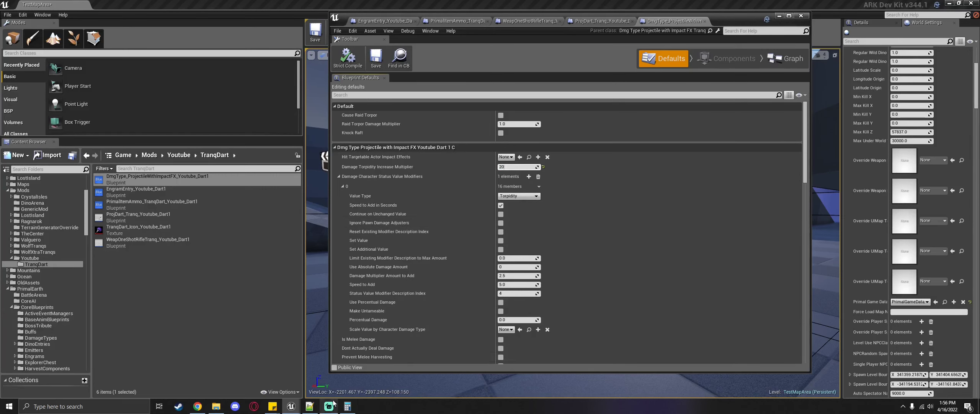
left_click(447, 276)
left_click(517, 275)
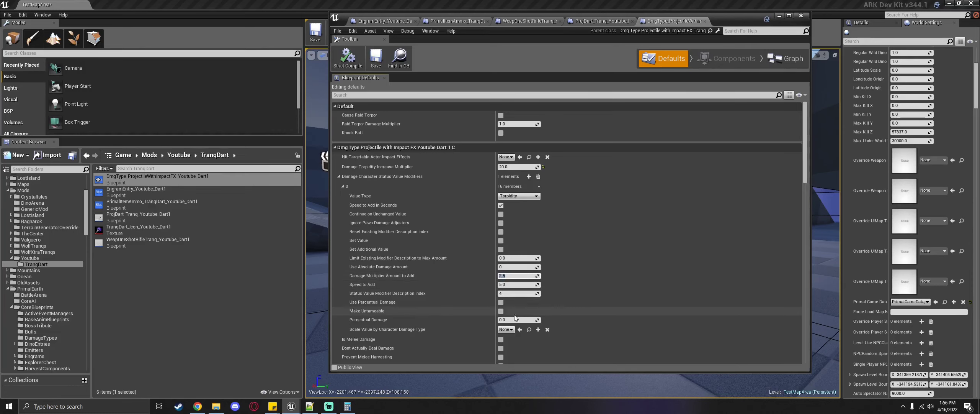
type("5")
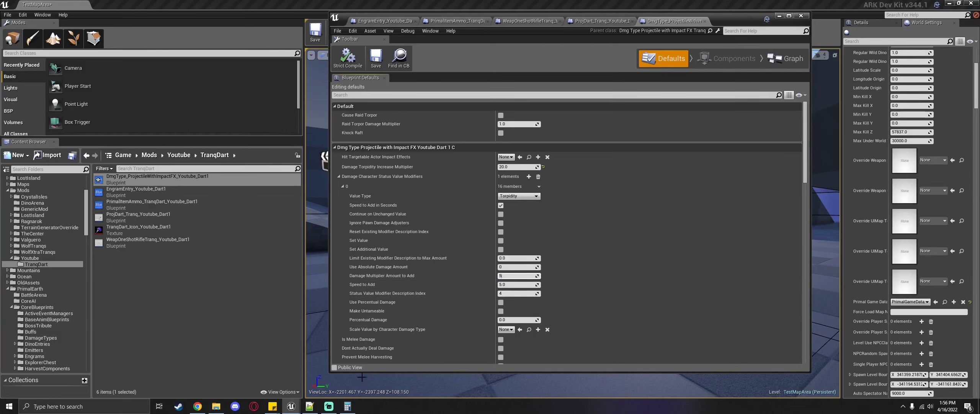
Switch to the Calculator and compute the new instant torpor as 26 × 20 and the torpor over time as 26 × 5
left_click(348, 405)
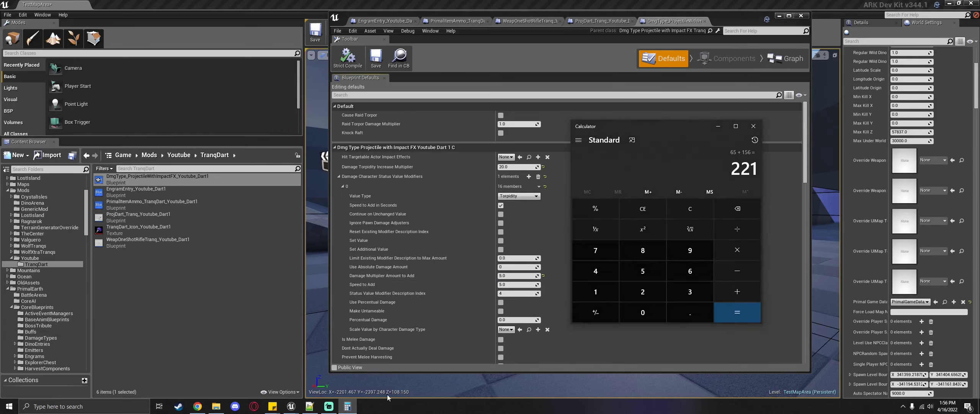
left_click(651, 286)
left_click(687, 271)
left_click(737, 250)
left_click(643, 291)
left_click(643, 312)
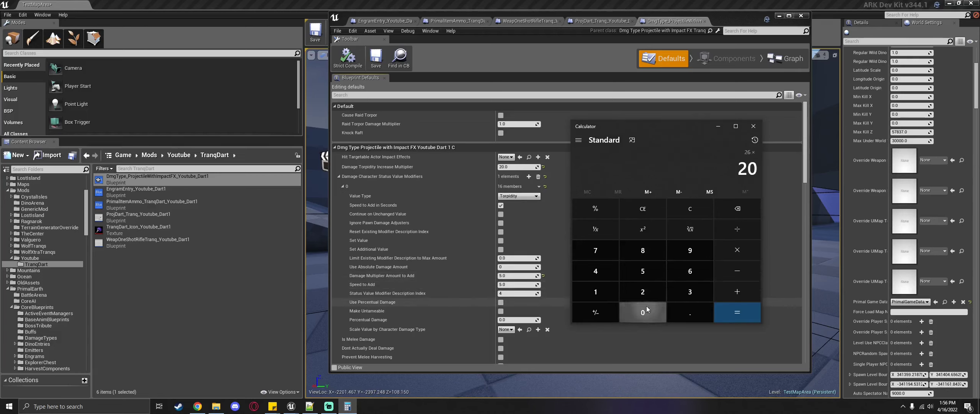
left_click(735, 312)
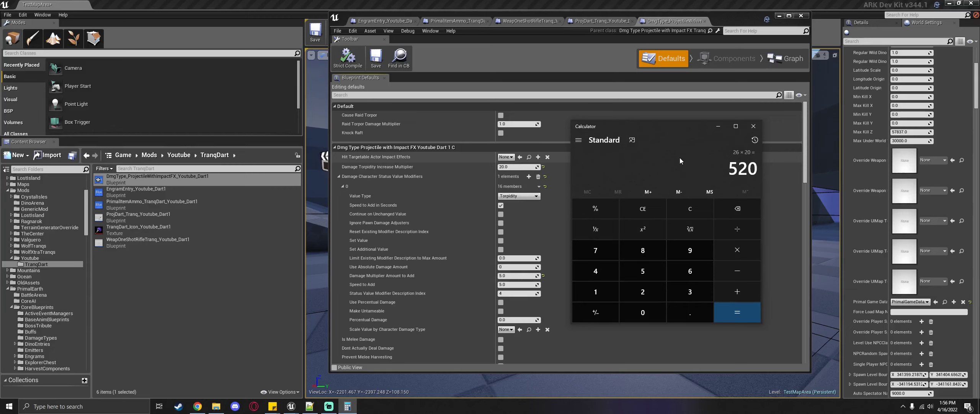
type("26*5")
key("Return")
Check the calculation history and add 520 to the result of 26 × 5 for the new total torpor
left_click(757, 141)
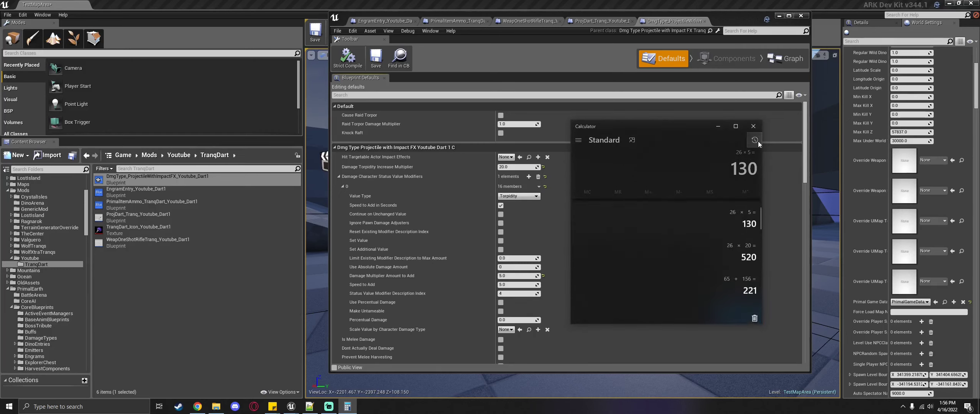
left_click(758, 141)
left_click(737, 292)
left_click(643, 270)
left_click(643, 291)
left_click(643, 312)
left_click(737, 319)
type("5")
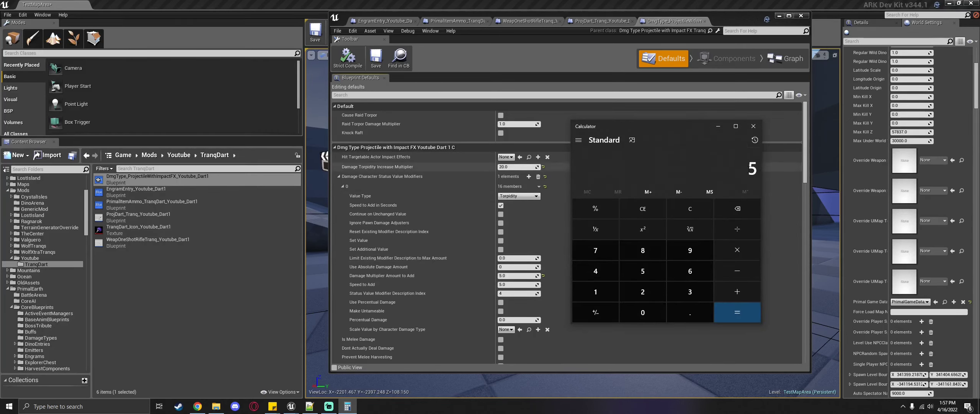
Review the new torpor totals in the calculation history and compare them with the Tranquilizer Dart wiki page in the browser
left_click(755, 143)
scroll(739, 252, "down", 2)
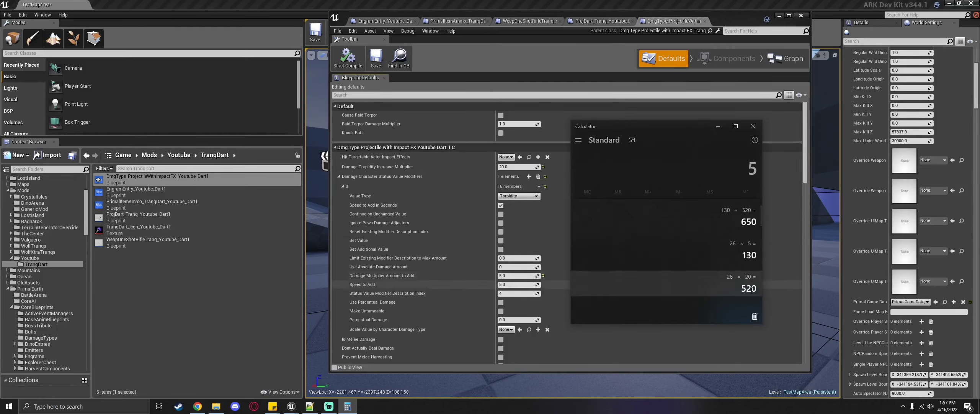
scroll(748, 294, "down", 1)
scroll(748, 284, "up", 3)
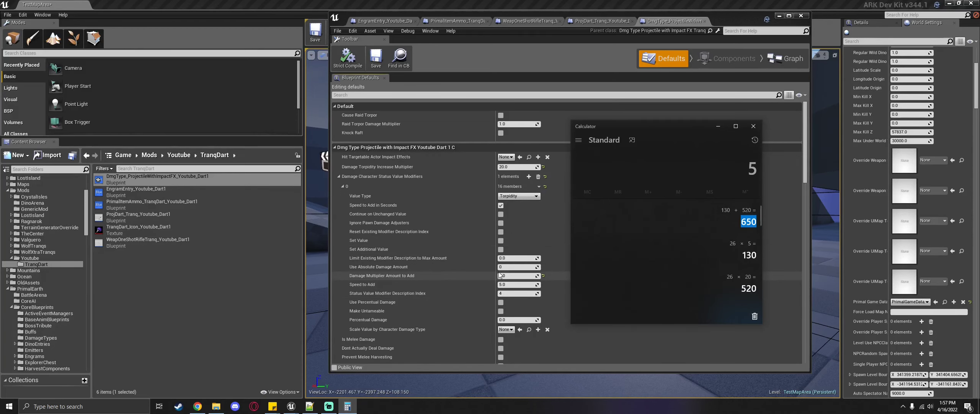
left_click(198, 407)
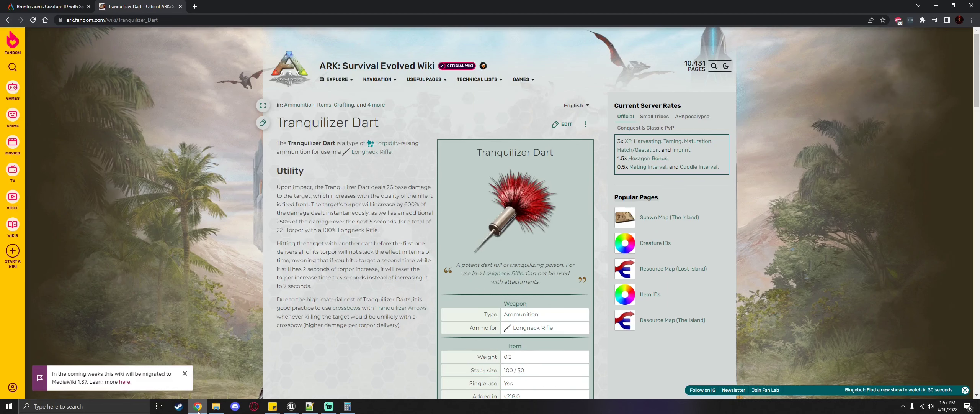
left_click(198, 407)
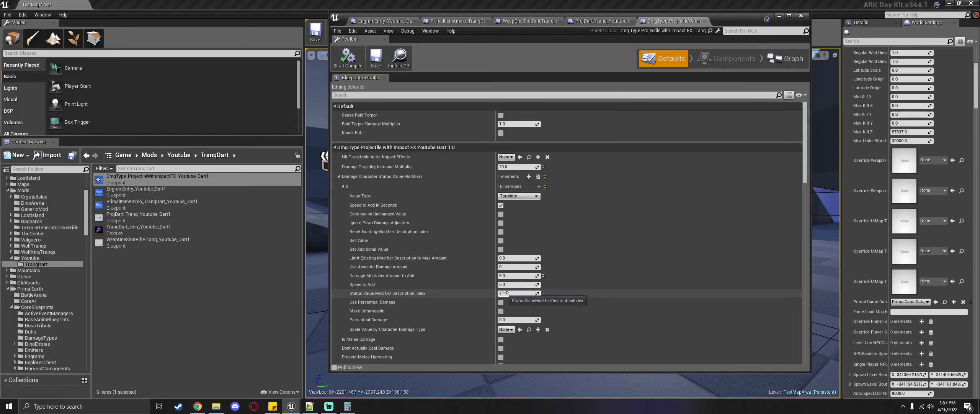
Examine the damage type's remaining default properties and the Value Type options of its status value modifier
scroll(453, 323, "down", 3)
scroll(453, 318, "down", 8)
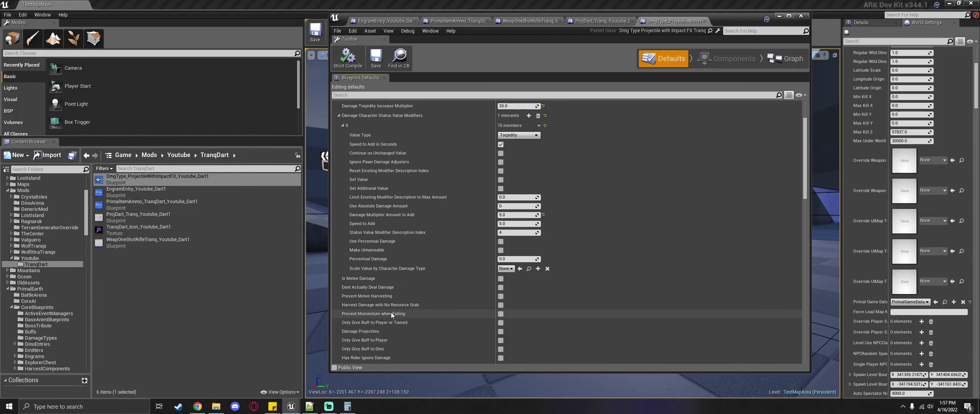
scroll(432, 277, "down", 10)
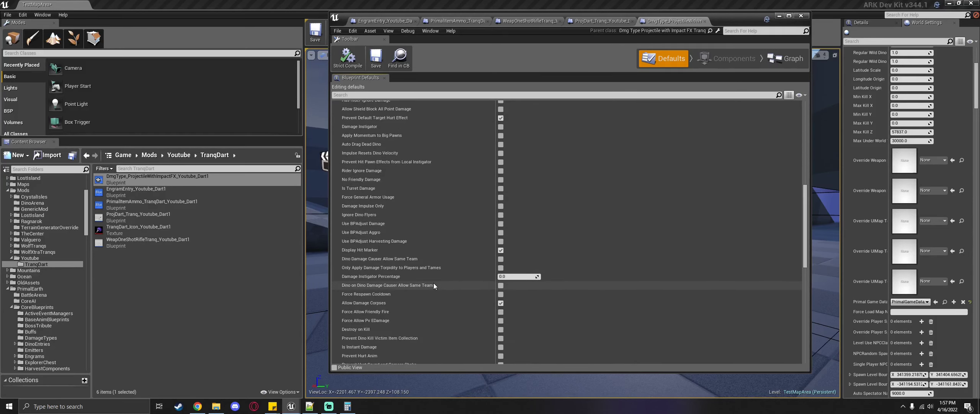
scroll(455, 286, "up", 13)
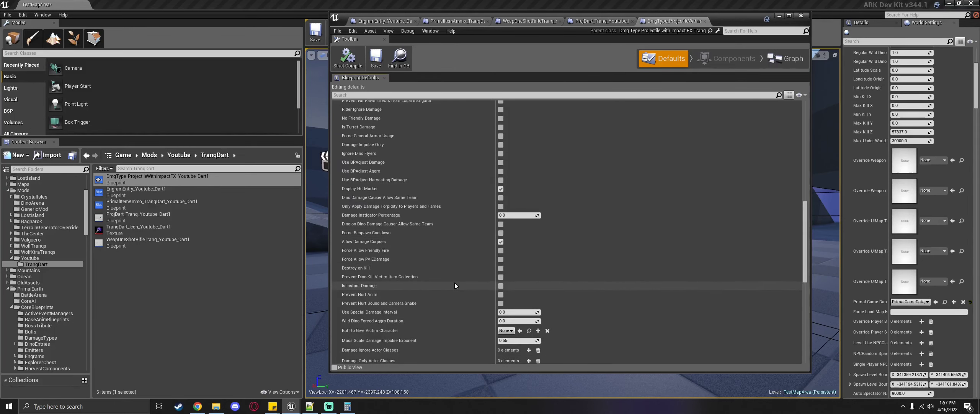
scroll(454, 294, "up", 6)
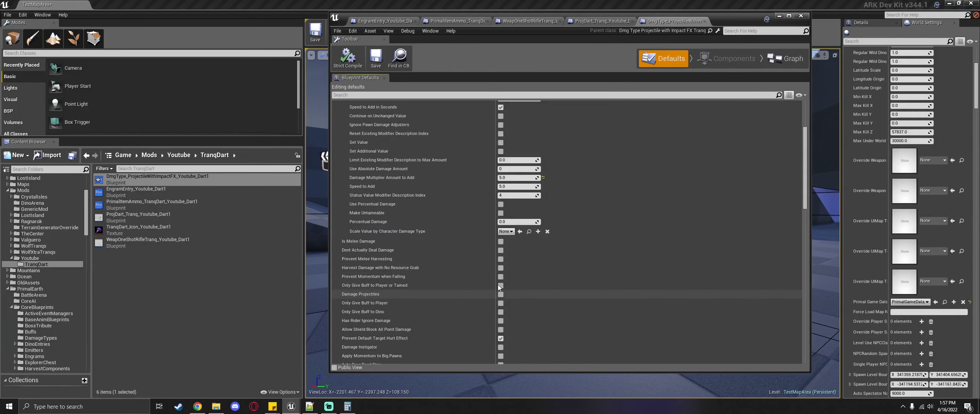
left_click(520, 183)
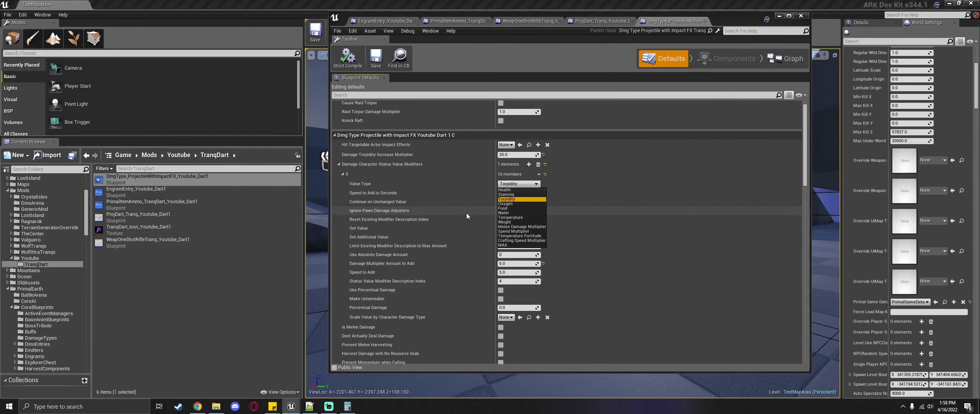
left_click(463, 211)
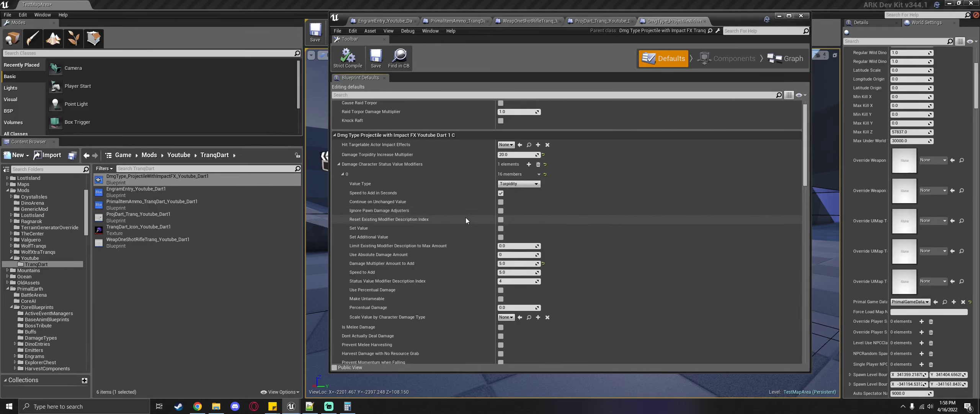
scroll(465, 218, "down", 3)
scroll(459, 234, "down", 6)
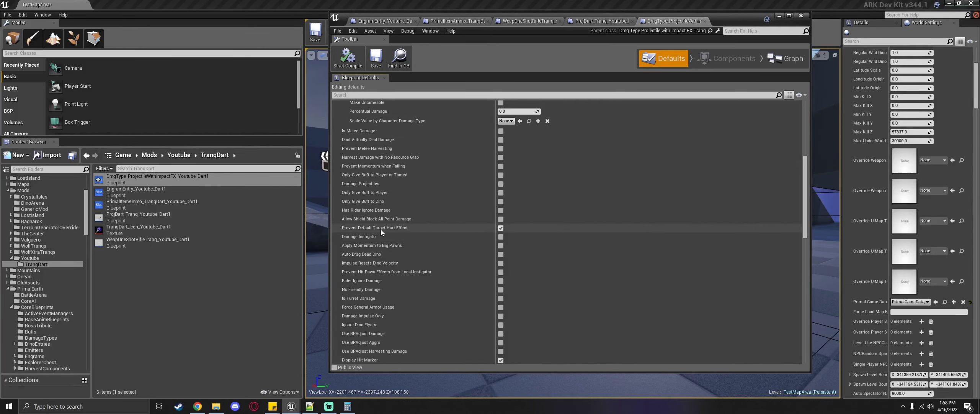
scroll(391, 235, "down", 5)
scroll(391, 236, "down", 10)
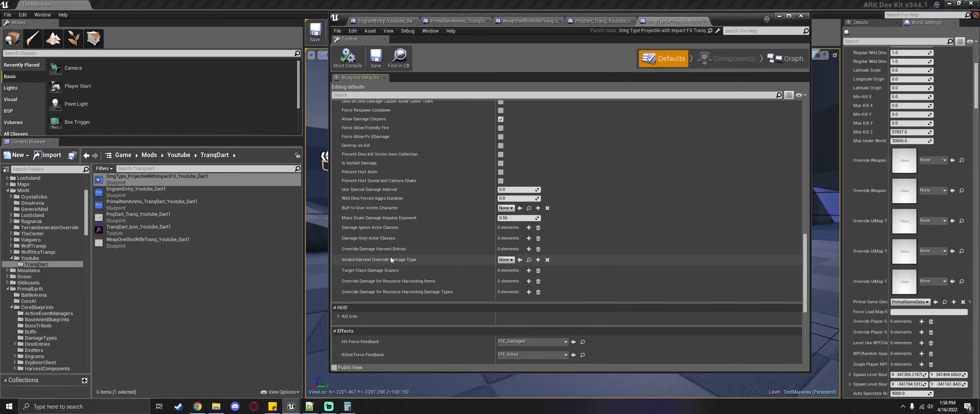
scroll(392, 259, "down", 3)
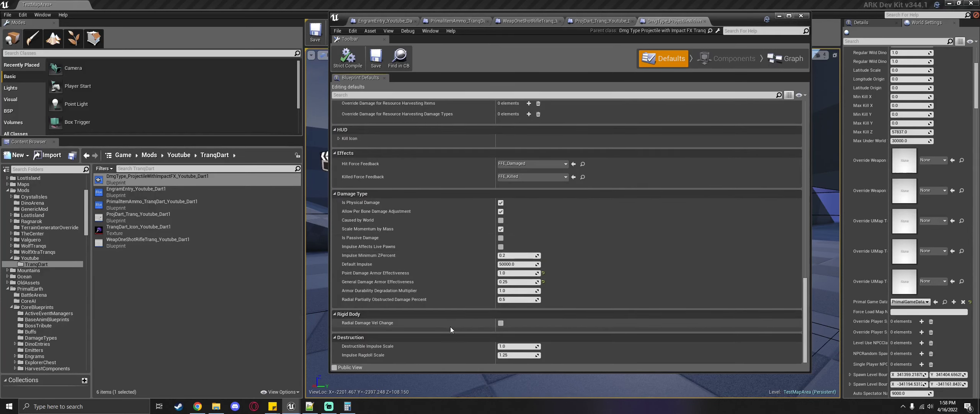
Filter the damage type's defaults to show only modified properties, and compile and save the blueprint
left_click(800, 95)
left_click(823, 100)
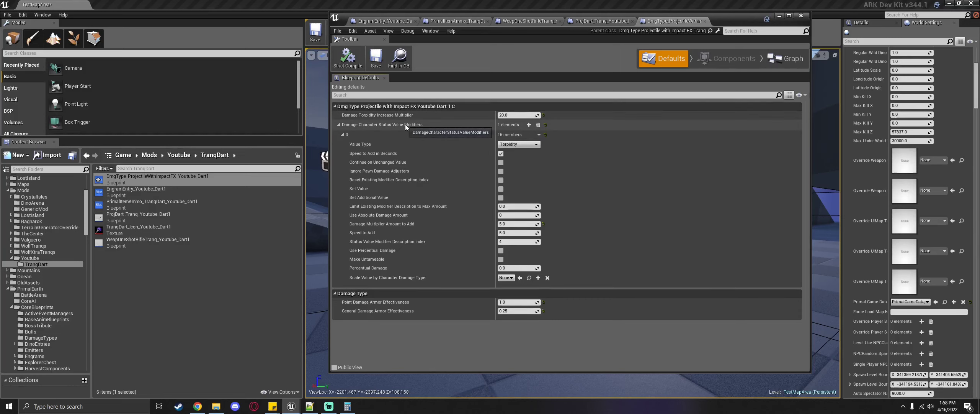
left_click(349, 59)
left_click(376, 61)
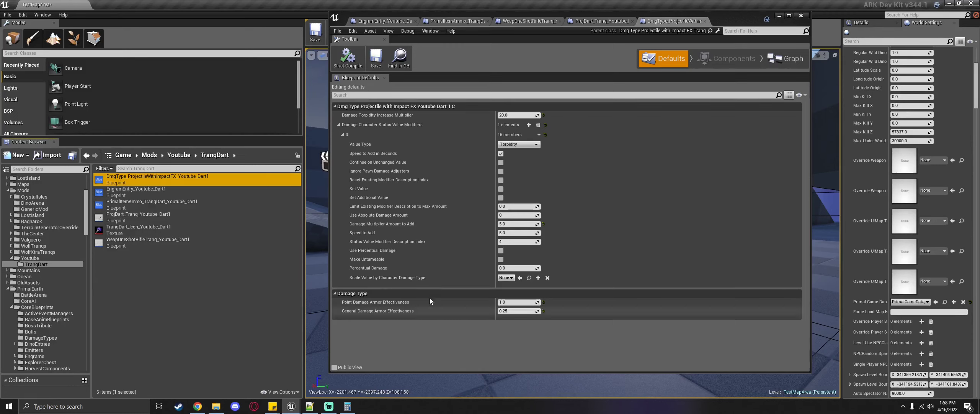
Recheck the torpor totals in the Calculator's history and minimize the blueprint editor window
left_click(347, 406)
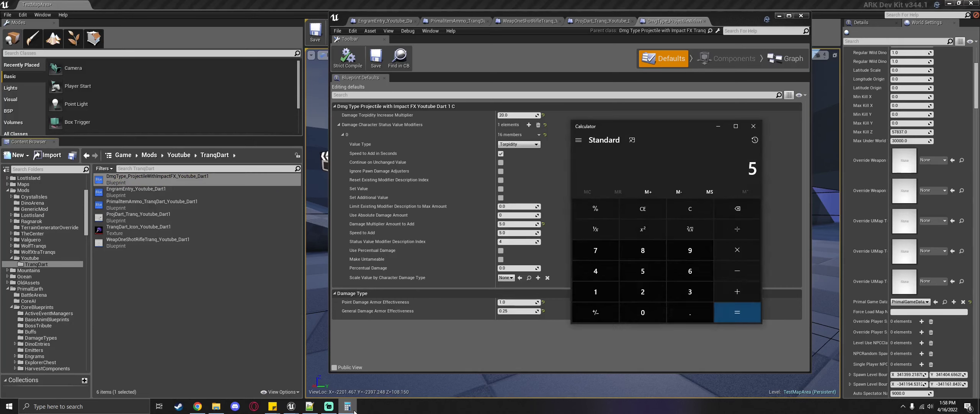
left_click(755, 140)
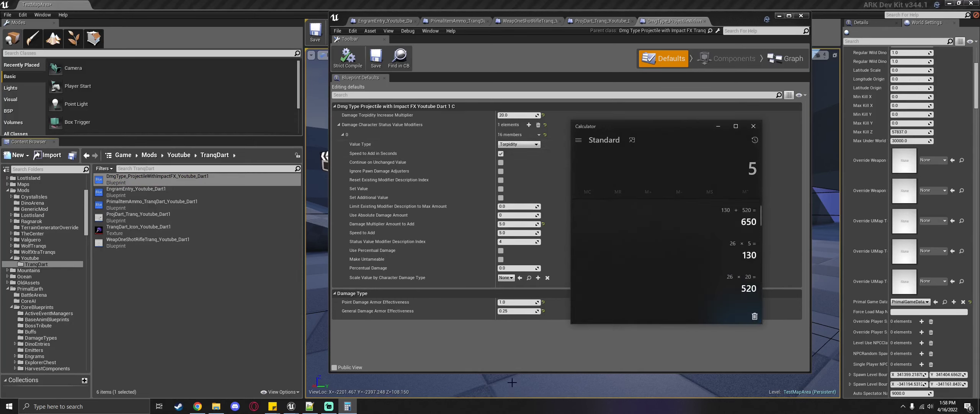
left_click(780, 15)
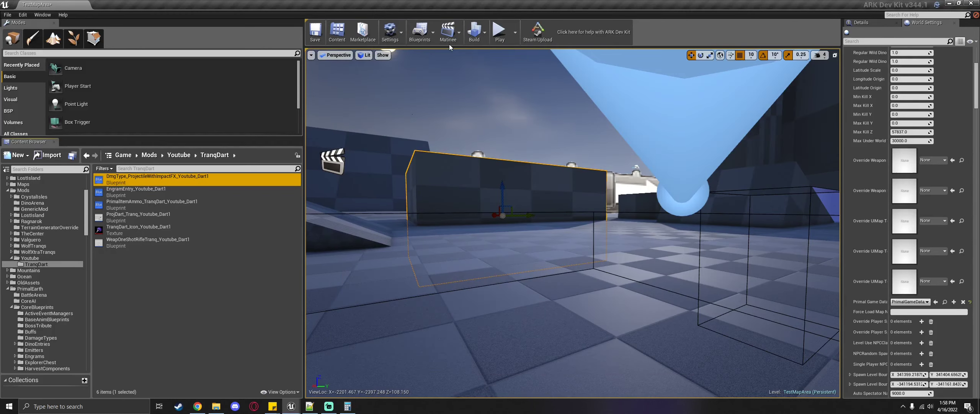
Start a play session of the test map and drop all items from the character's inventory
left_click(495, 39)
key("i")
left_click(418, 124)
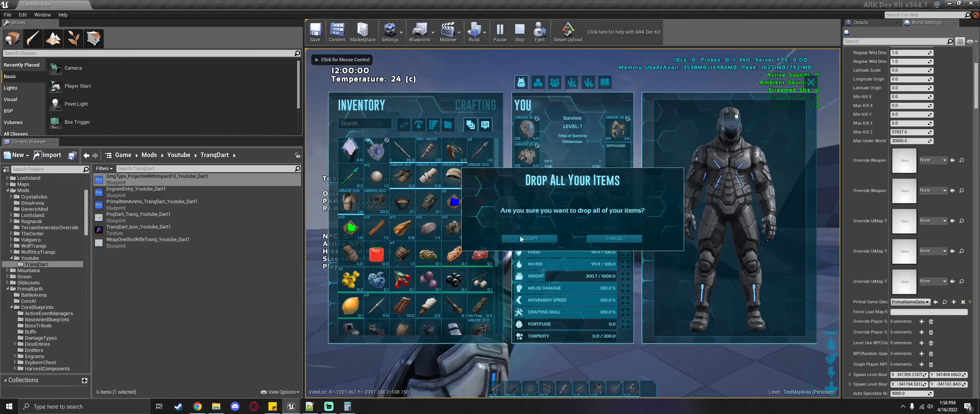
left_click(520, 237)
key("i")
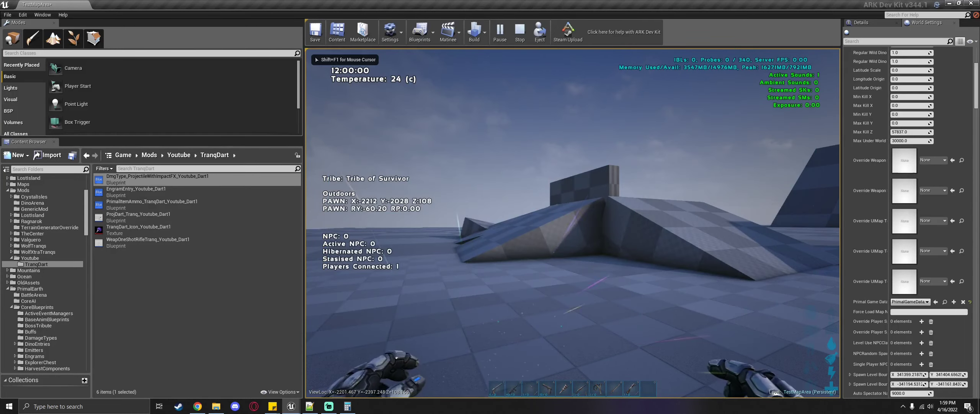
Spawn a level 500 Brontosaurus by rerunning the admincheat SpawnDino command for Sauropod_Character_BP from the console history
key("Tab")
key("Up")
key("Up")
key("Up")
key("Up")
key("Up")
key("Up")
key("Down")
key("Down")
key("Down")
key("Down")
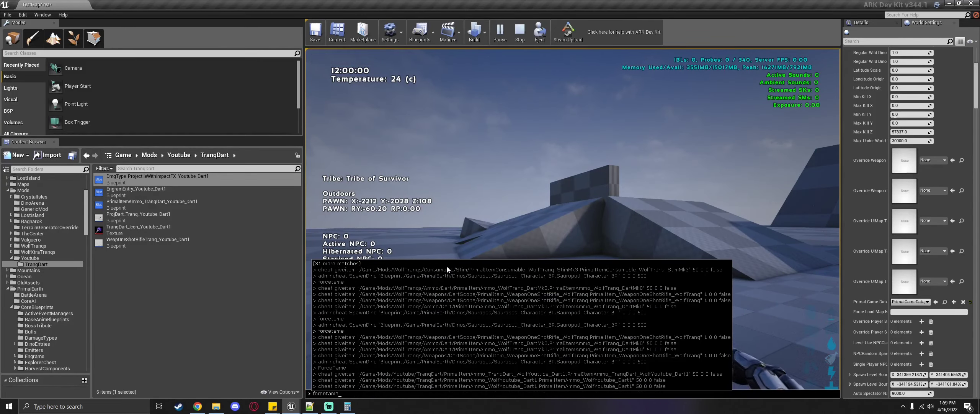
key("Up")
key("Up")
key("Up")
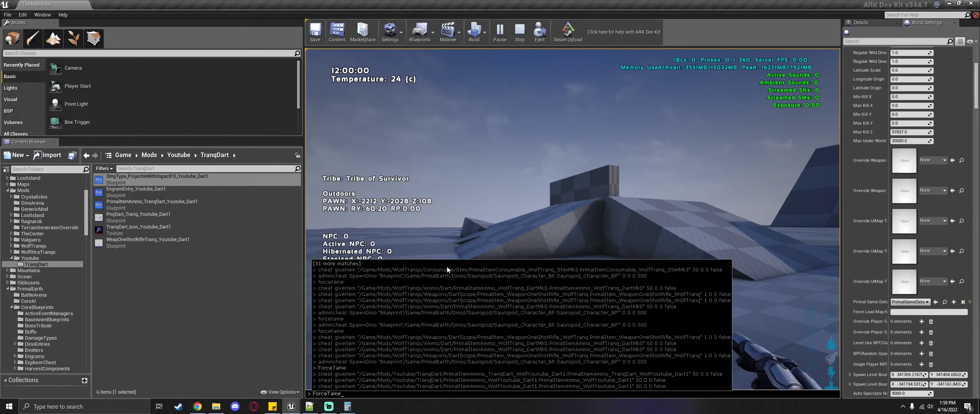
key("Return")
Tame the spawned Brontosaurus with the forcetame console command
key("Tab")
type("forcetame")
key("Return")
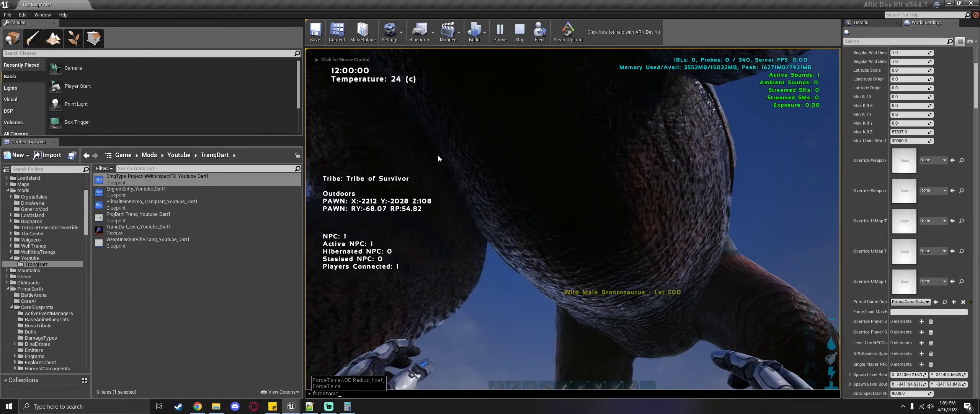
left_click(438, 154)
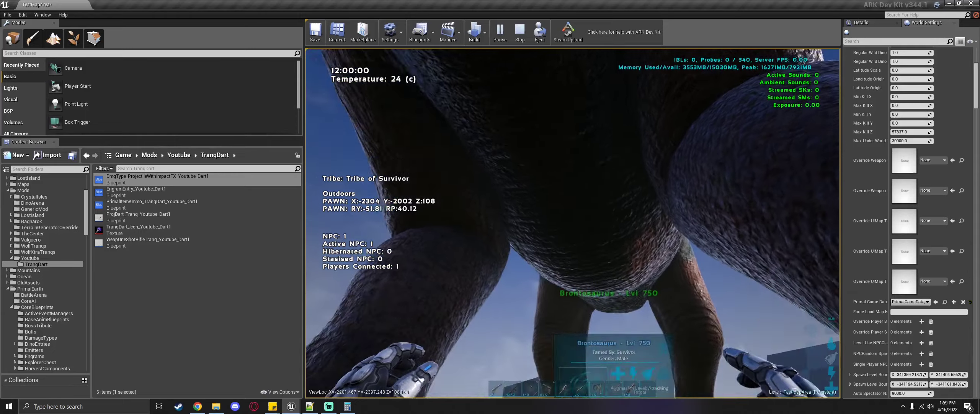
Walk around the tamed Brontosaurus, inspect its stats in its inventory, and back off to a shooting distance
key("a")
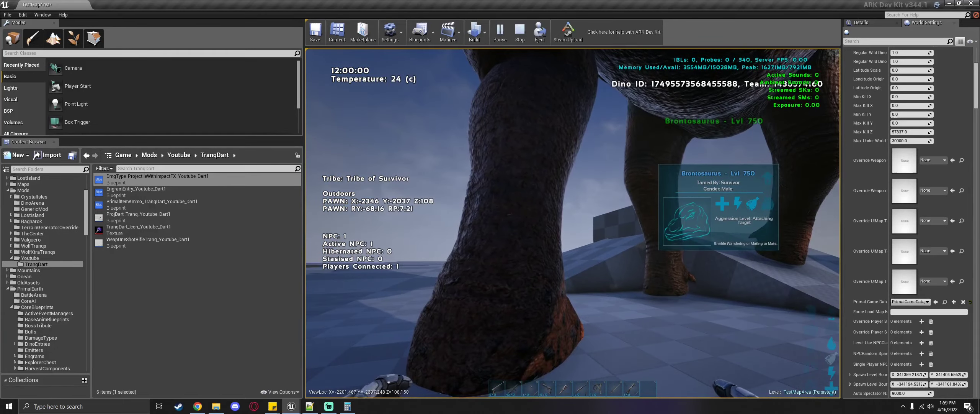
key("w")
key("w")
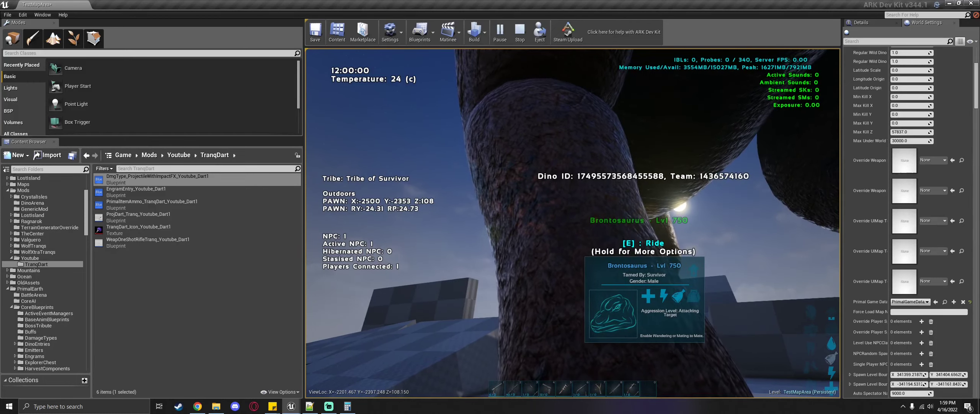
key("w")
key("a")
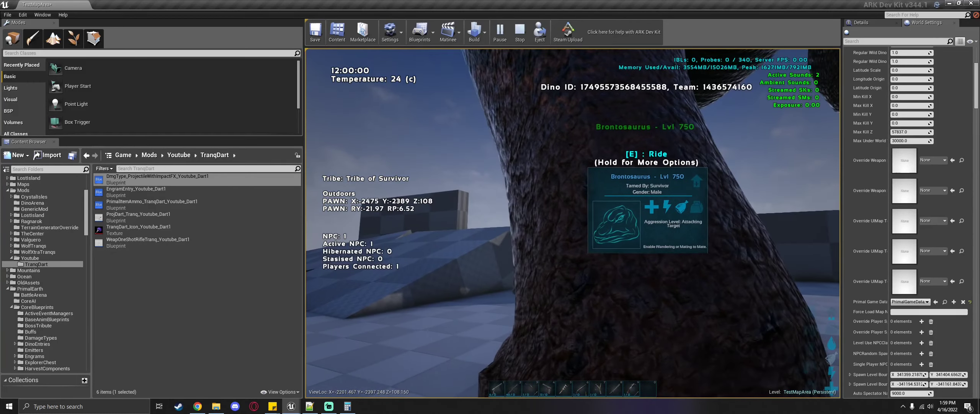
key("d")
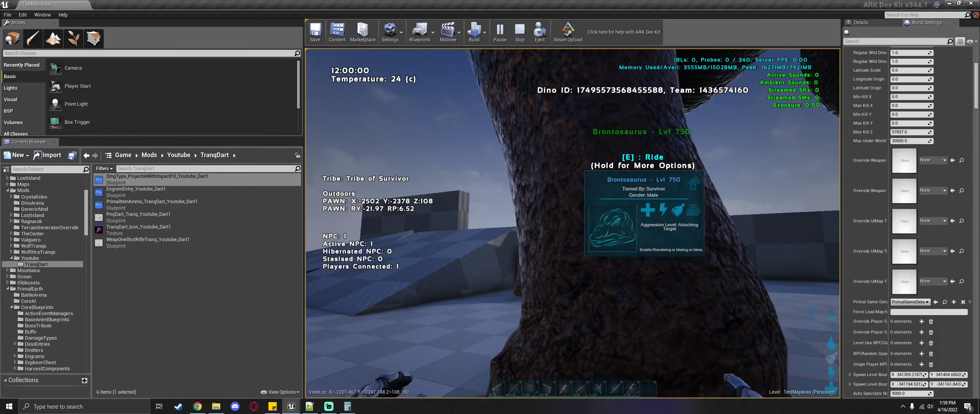
key("f")
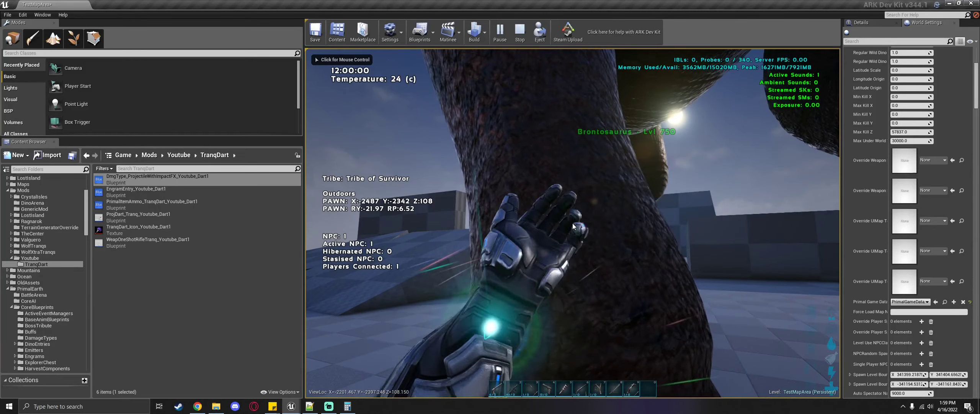
key("f")
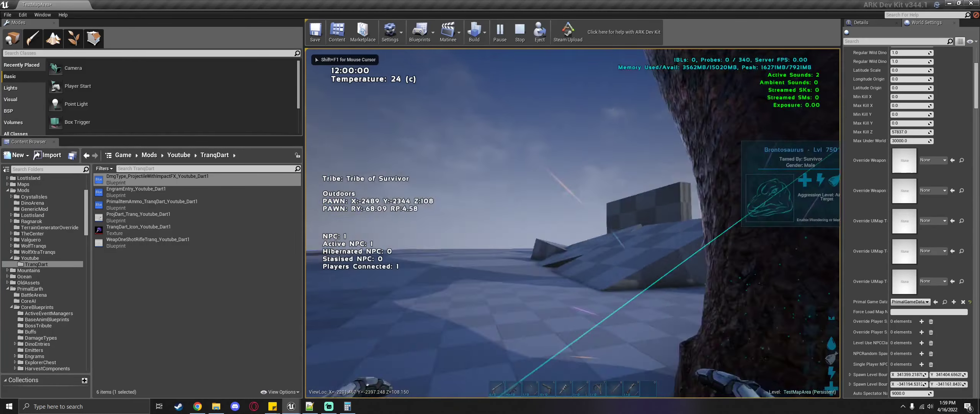
key("w")
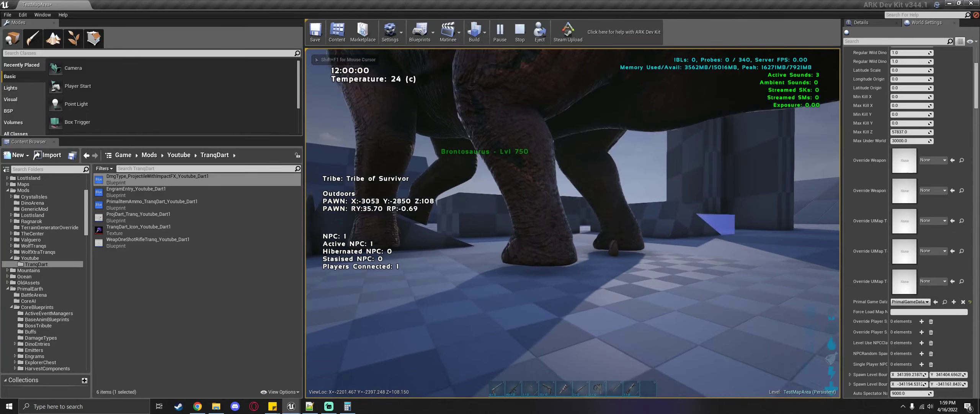
Give the character 50 darts in-game from the PrimalItemAmmo_TranqDart_Youtube_Dart1 blueprint
key("Tab")
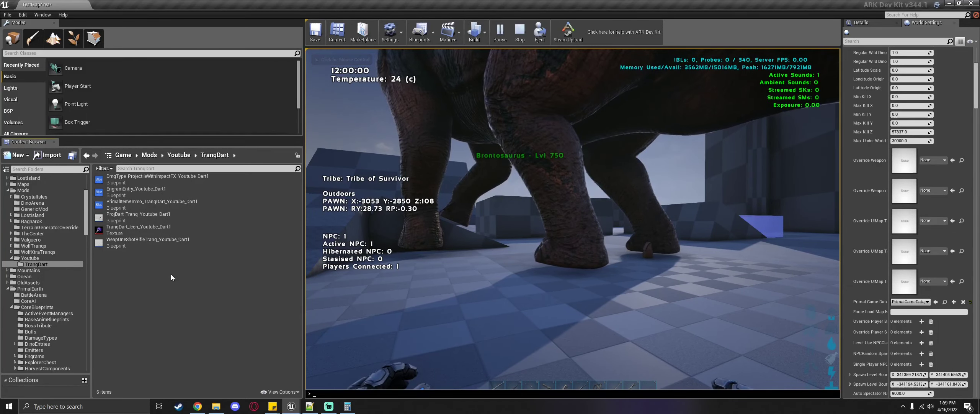
right_click(160, 207)
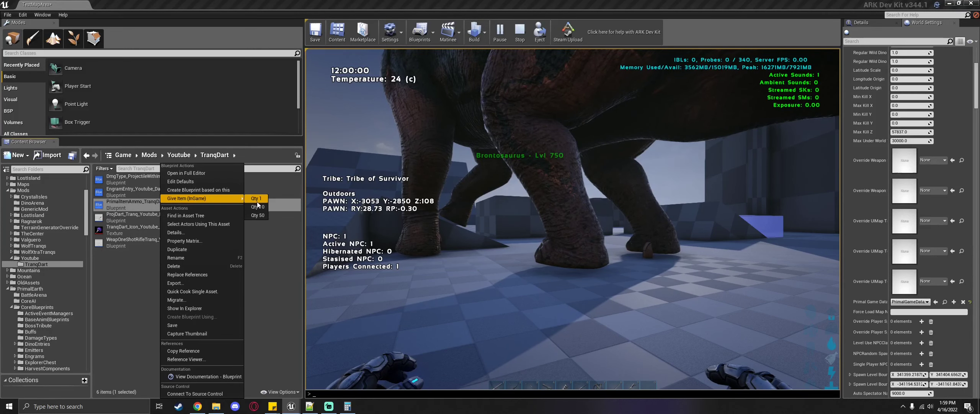
left_click(258, 201)
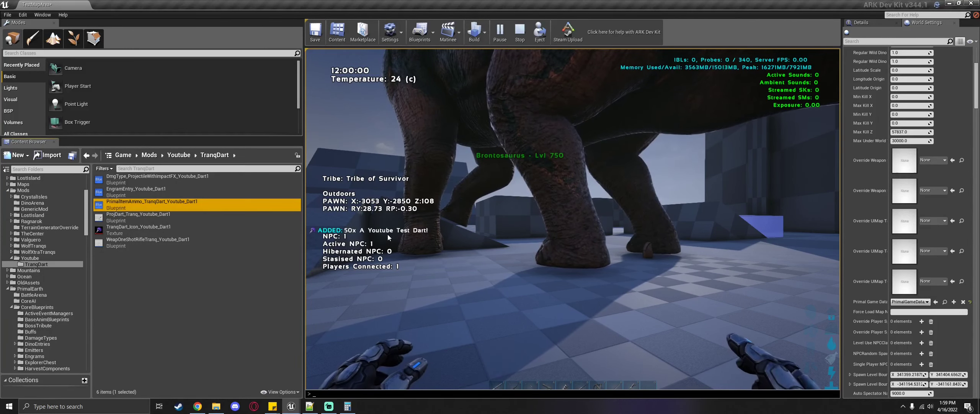
left_click(421, 244)
type("i")
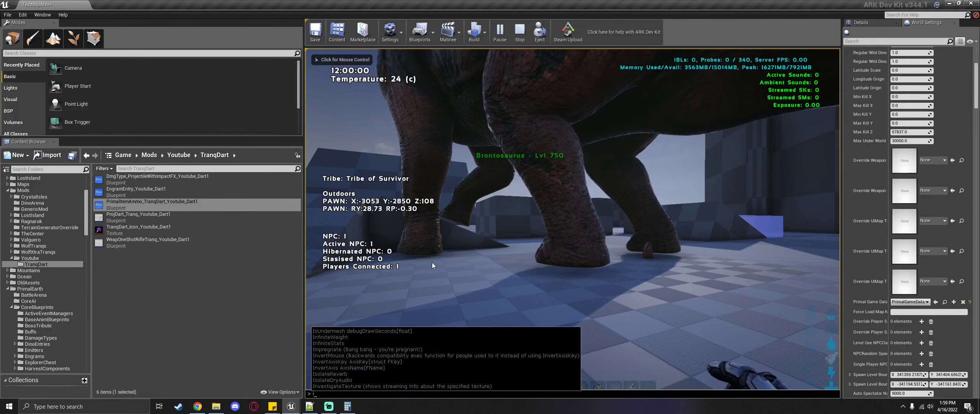
key("BackSpace")
key("Tab")
key("Tab")
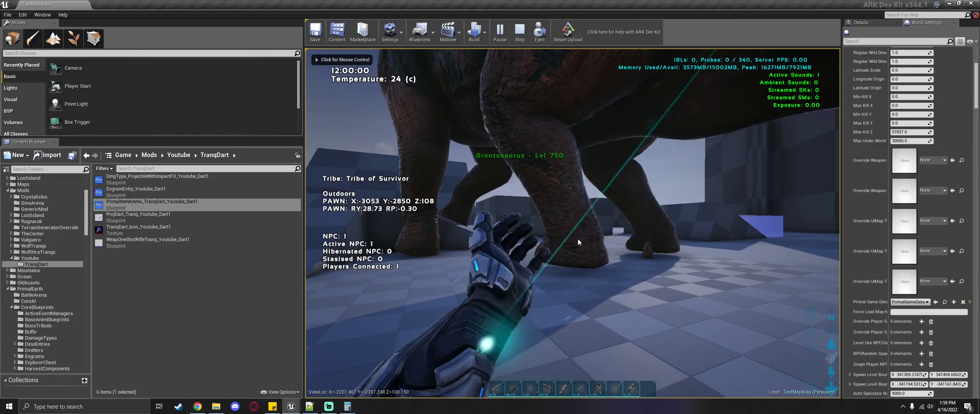
Equip the rifle from hotbar slot 6, shoot the Brontosaurus's leg with the custom dart, and inspect the animal's stats in its inventory
key("i")
left_click_drag(584, 388, 585, 388)
key("i")
key("6")
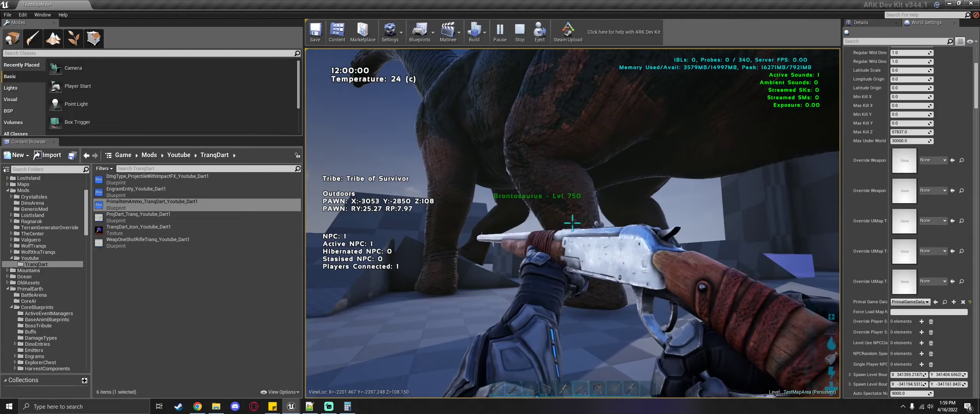
key("w")
left_click(572, 223)
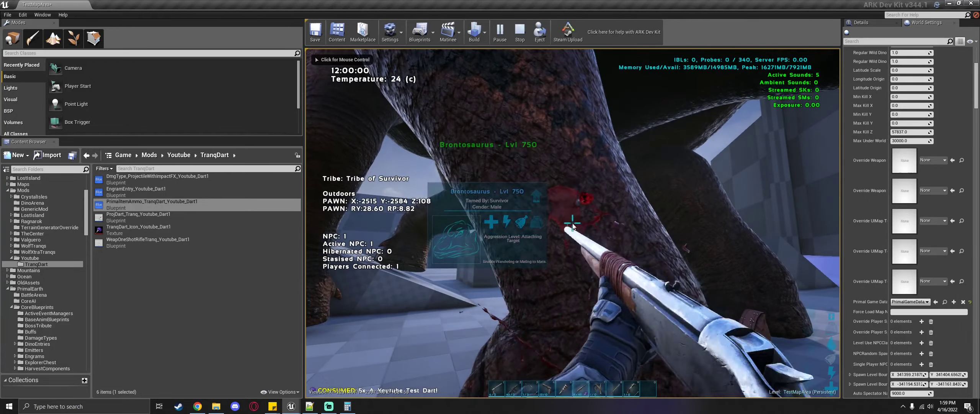
key("f")
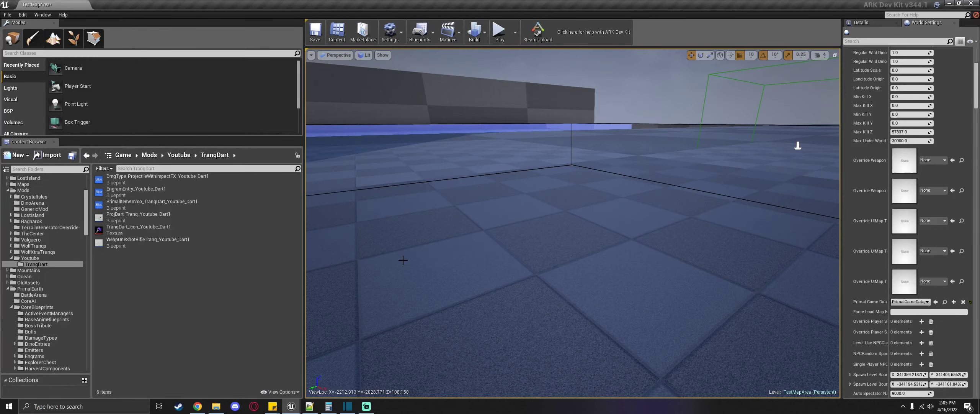
Open the PrimalGameData_BP_WolfYoutube blueprint from the Youtube mod folder and look through its defaults
left_click(37, 258)
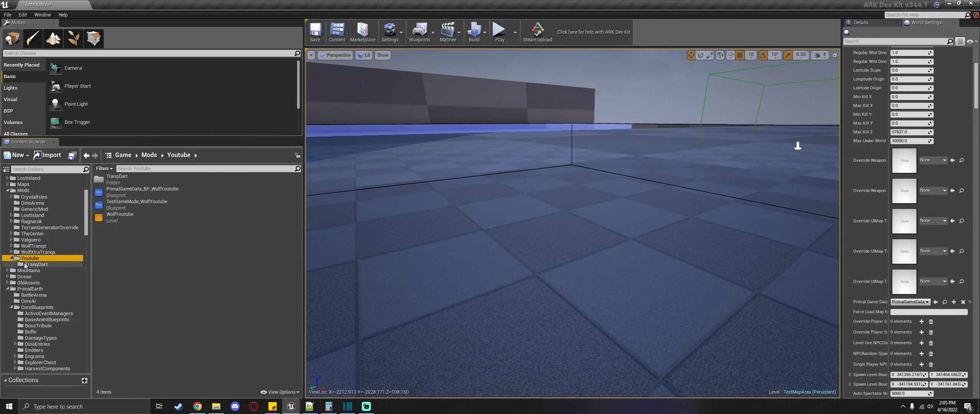
double_click(142, 192)
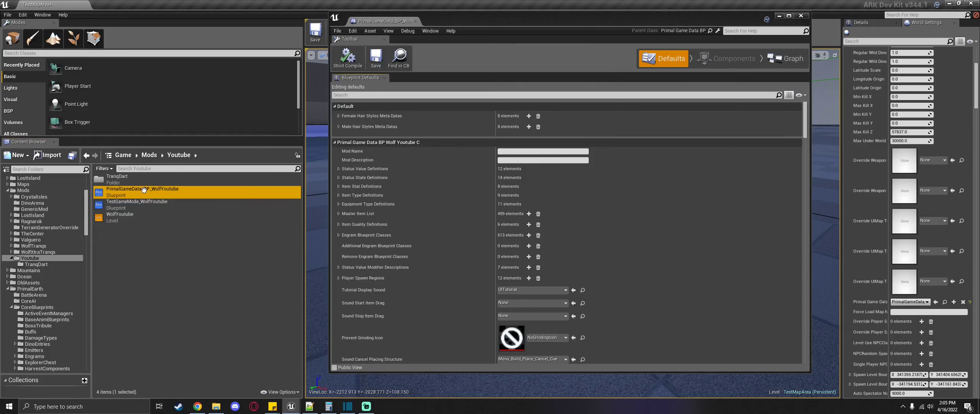
scroll(452, 337, "down", 8)
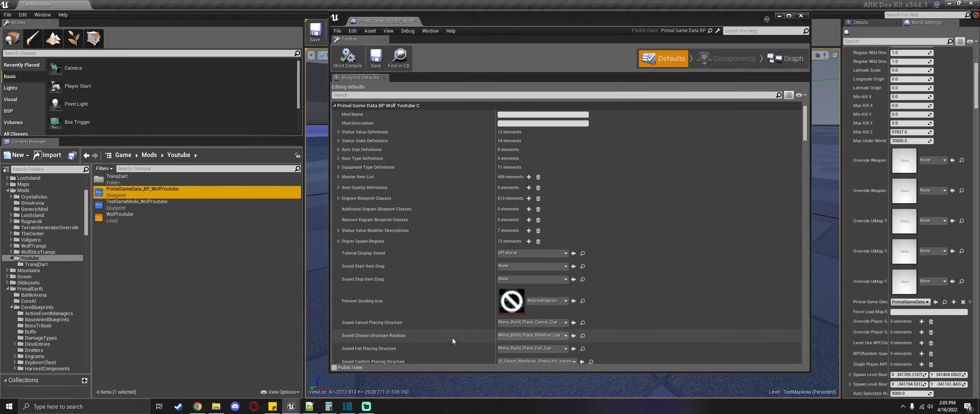
scroll(451, 336, "down", 9)
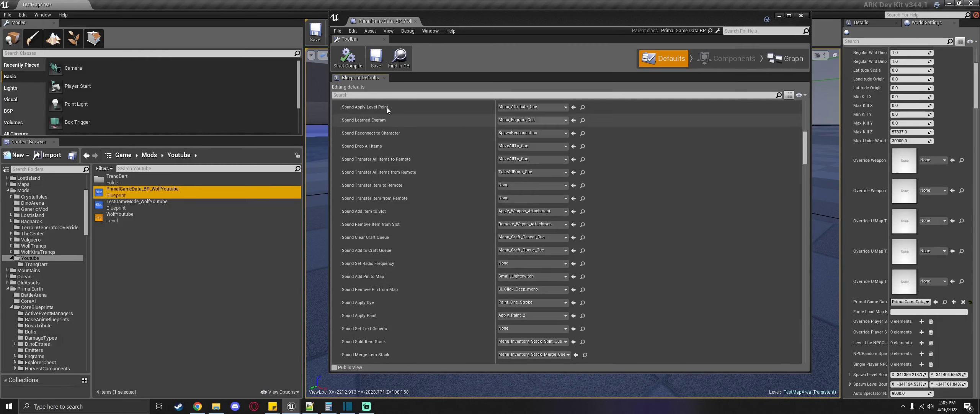
left_click(393, 95)
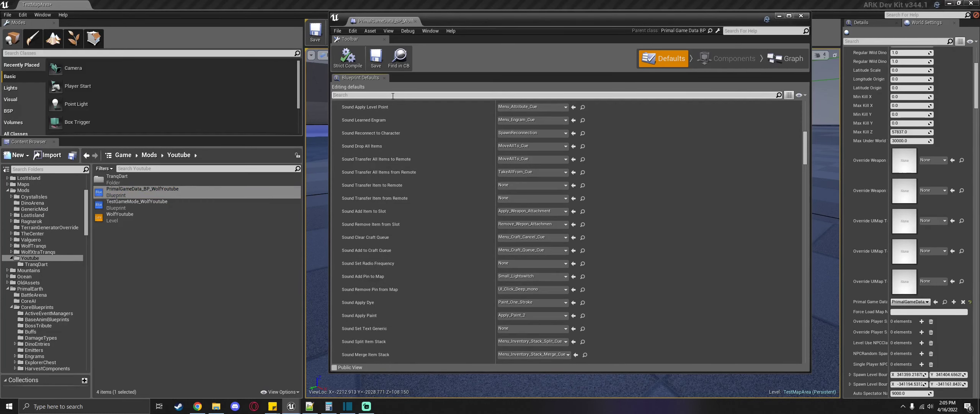
type("extra")
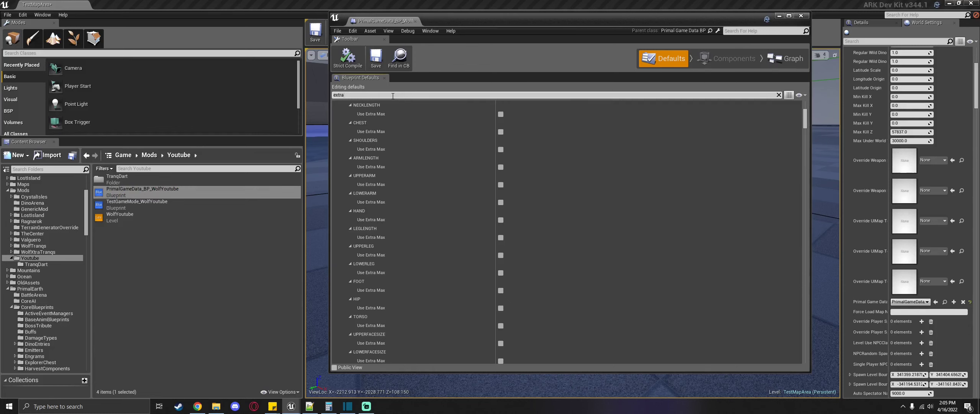
scroll(412, 251, "up", 8)
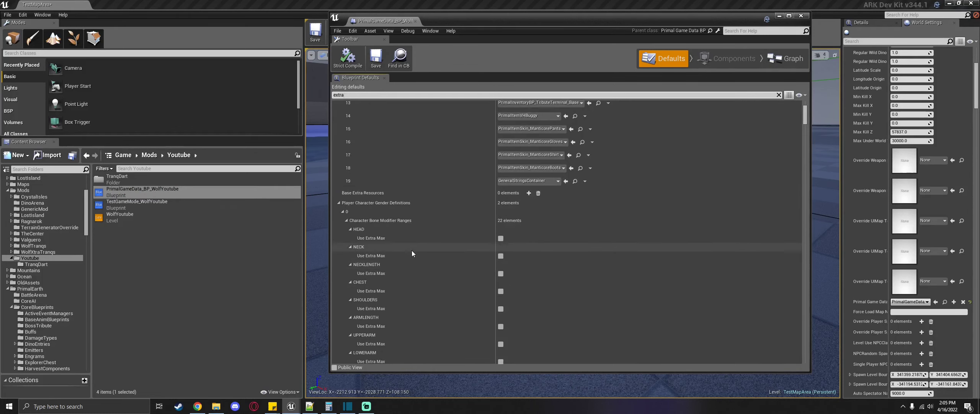
scroll(412, 250, "up", 7)
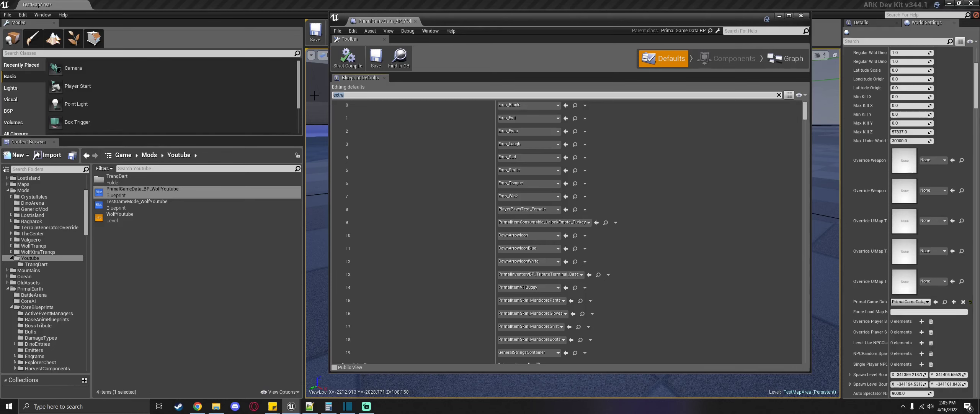
Filter the game data defaults by "engram" and add an element to Additional Engram Blueprint Classes, collapsing the Engram Blueprint Classes list
type("engram")
scroll(383, 216, "up", 2)
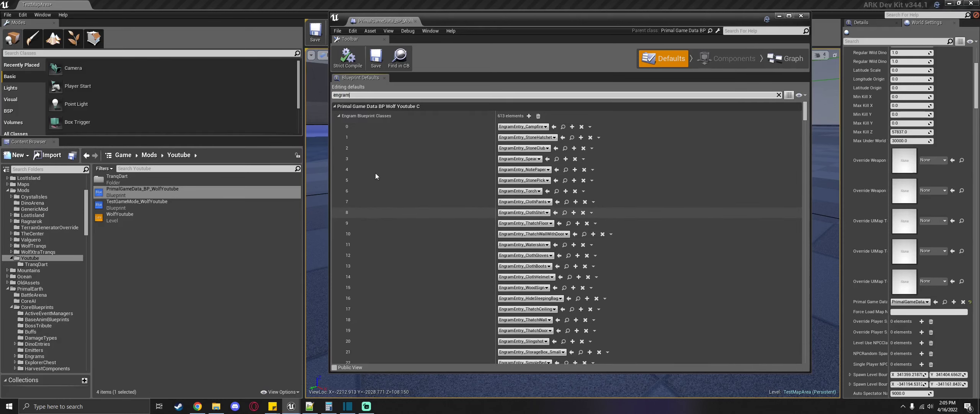
left_click(339, 116)
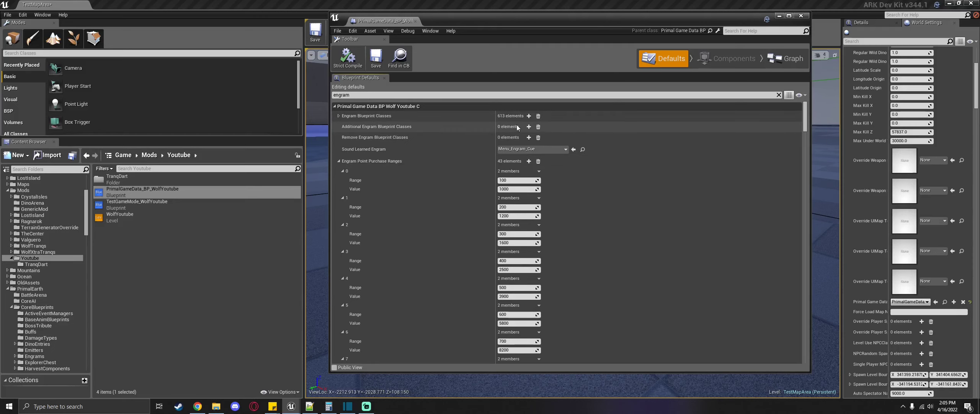
left_click(529, 126)
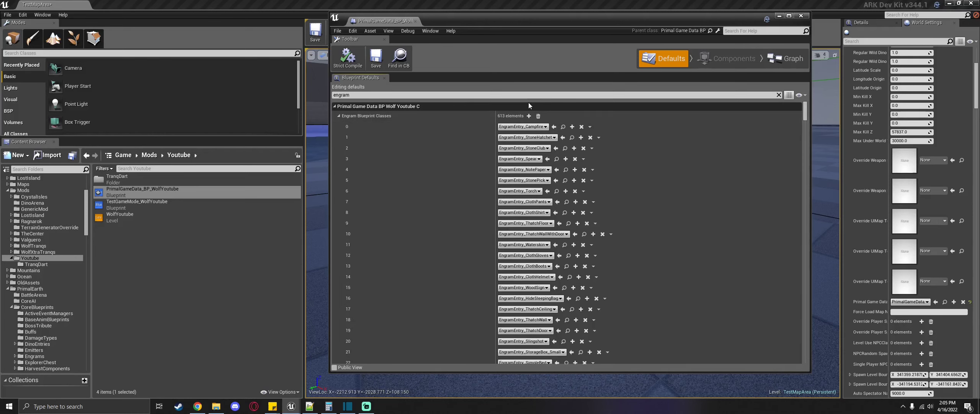
left_click(339, 116)
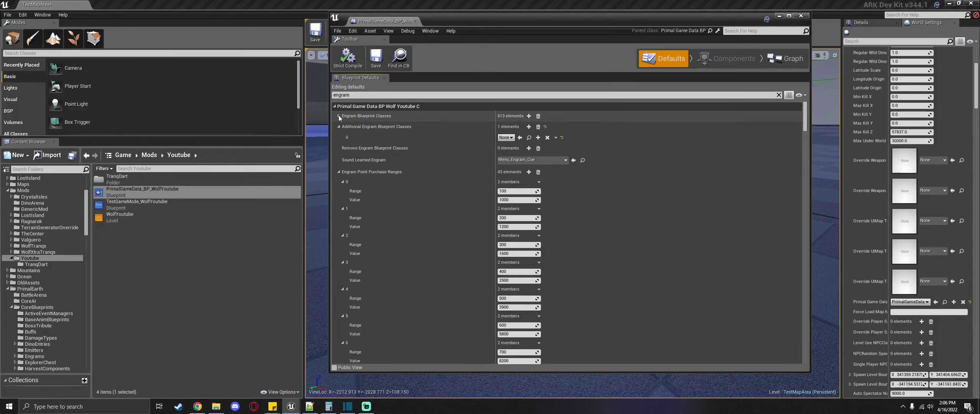
Assign EngramEntry_Youtube_Dart1 from the TranqDart folder to the empty Additional Engram Blueprint Classes element and save the game data blueprint
left_click(37, 264)
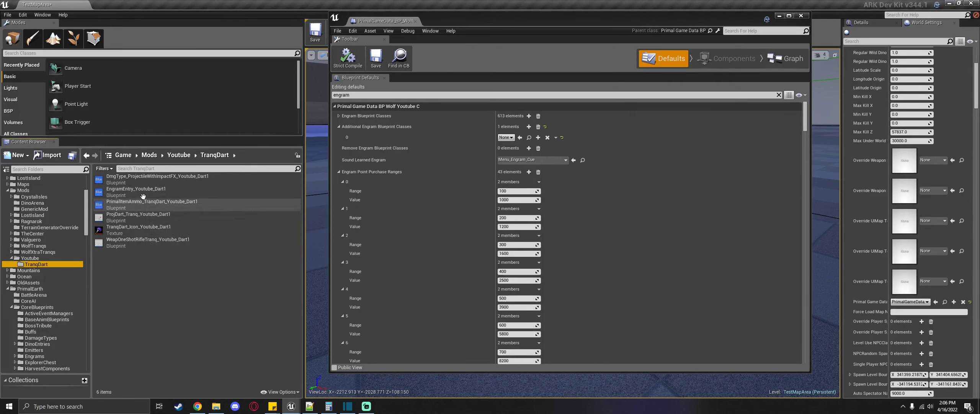
left_click(123, 191)
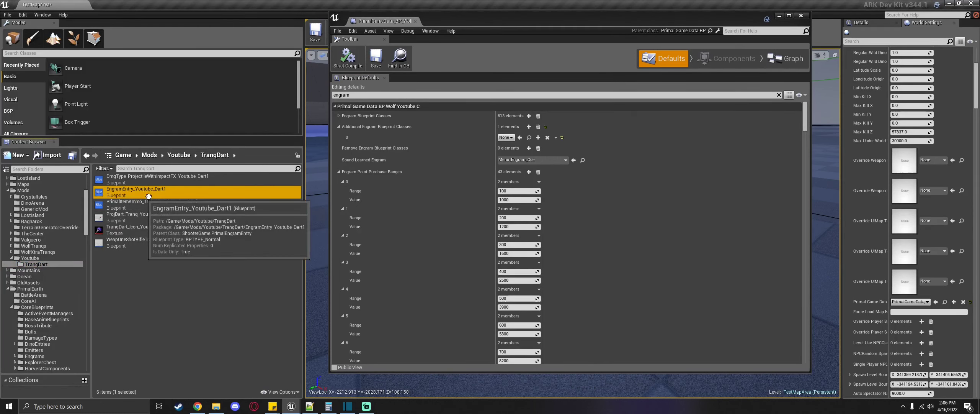
left_click(520, 137)
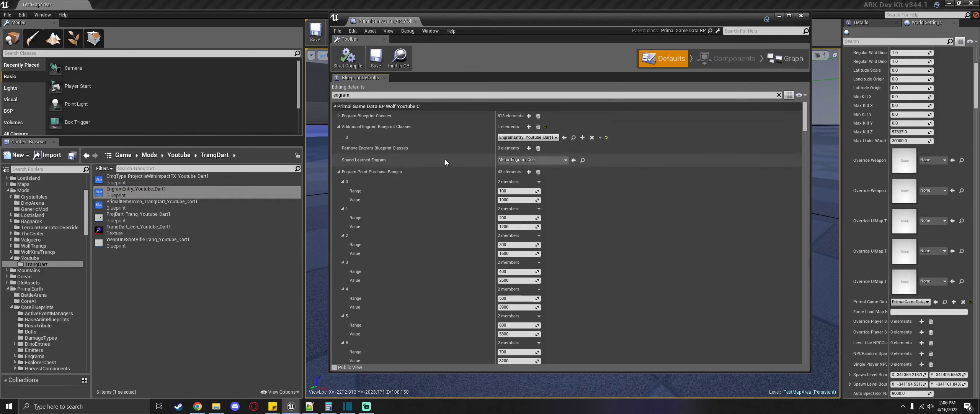
left_click(376, 61)
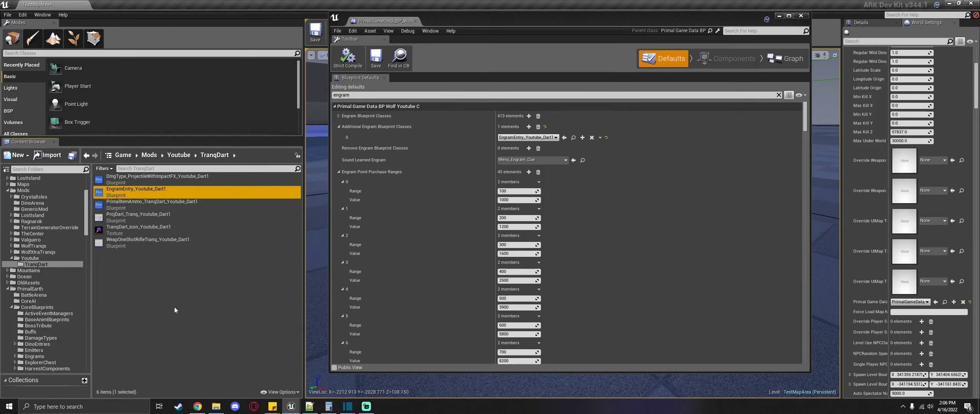
Set the Required Character Level of the EngramEntry_Youtube_Dart1 blueprint to 0 and save it
double_click(151, 196)
left_click(511, 115)
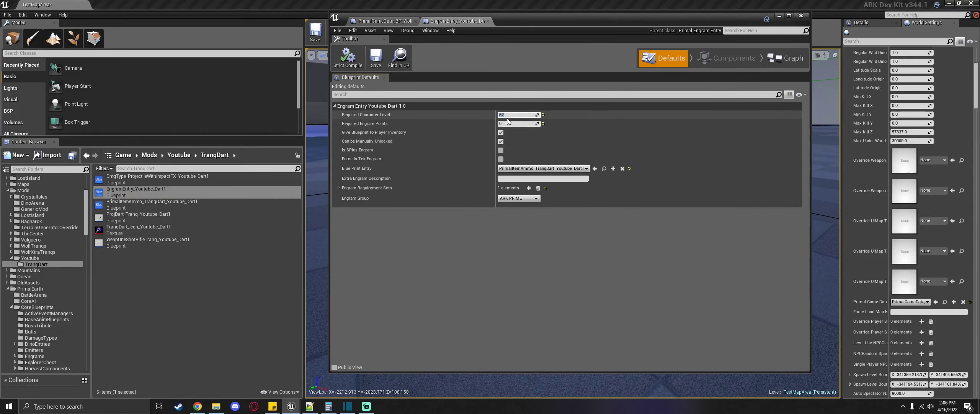
type("0")
left_click(467, 293)
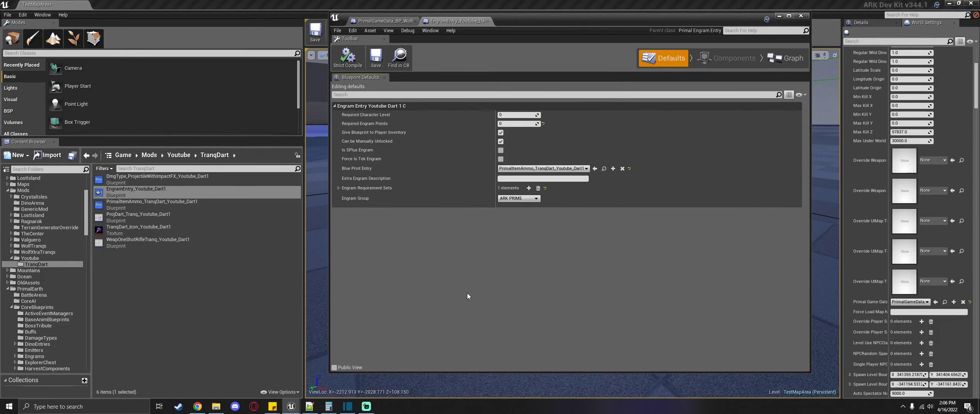
left_click(376, 58)
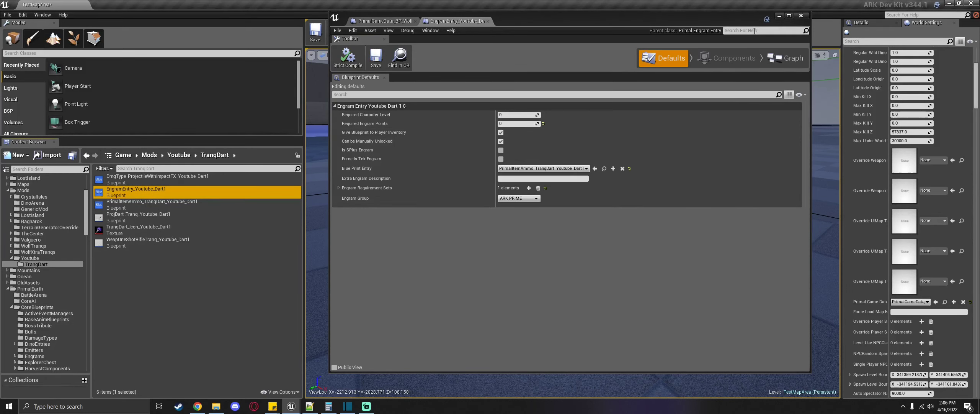
Minimize the blueprint editor window and start a play session of the test map
left_click(780, 16)
left_click(477, 32)
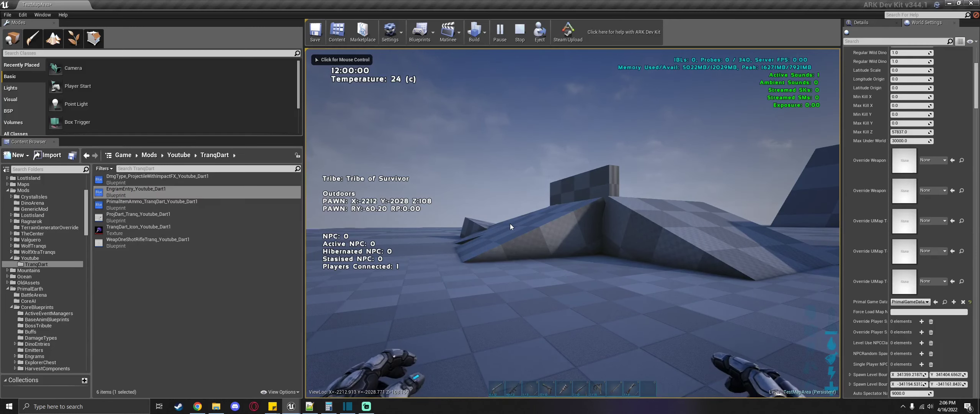
Search the survivor's engrams for "you" and inspect the test dart's crafting and engram requirements
left_click(510, 224)
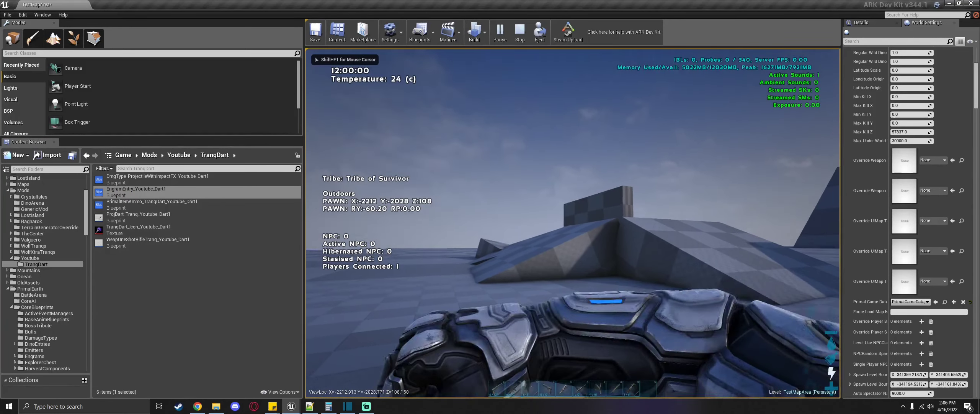
key("i")
left_click(539, 79)
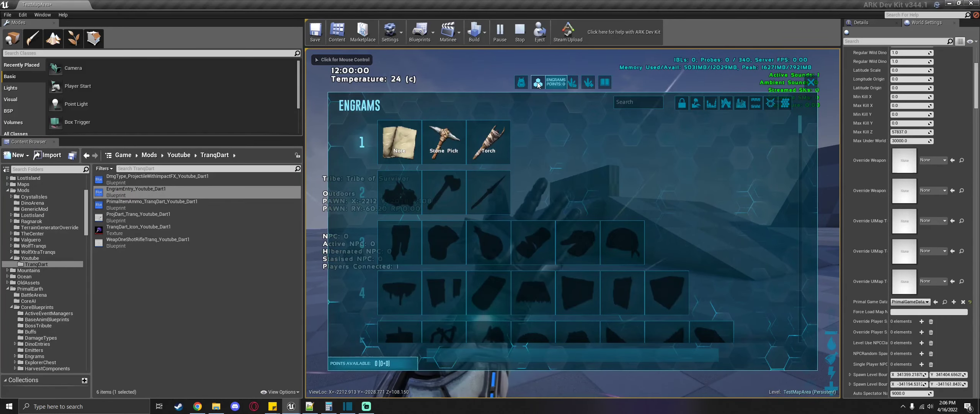
left_click(635, 105)
type("y")
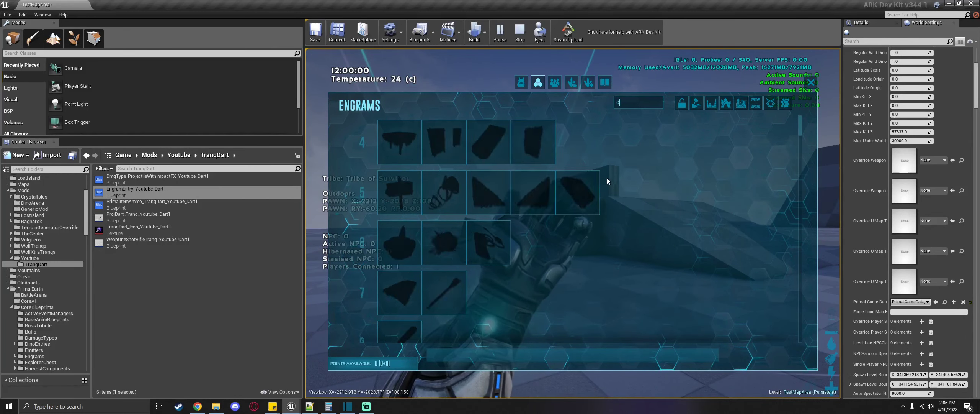
type("ou")
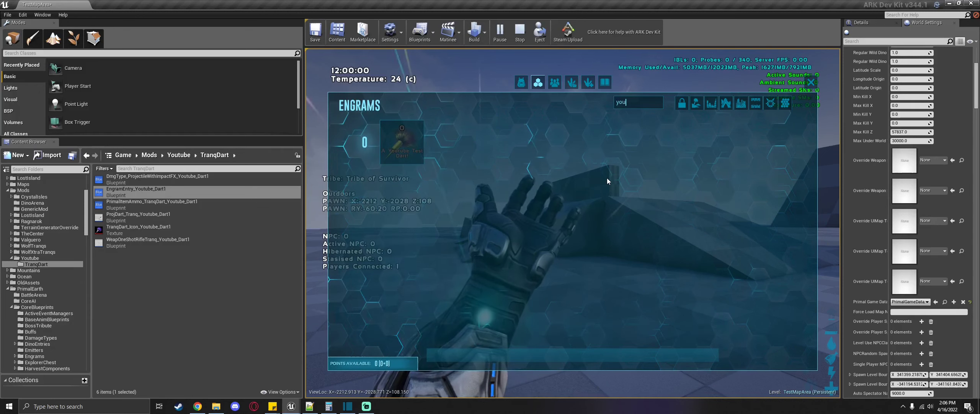
mouse_move(410, 155)
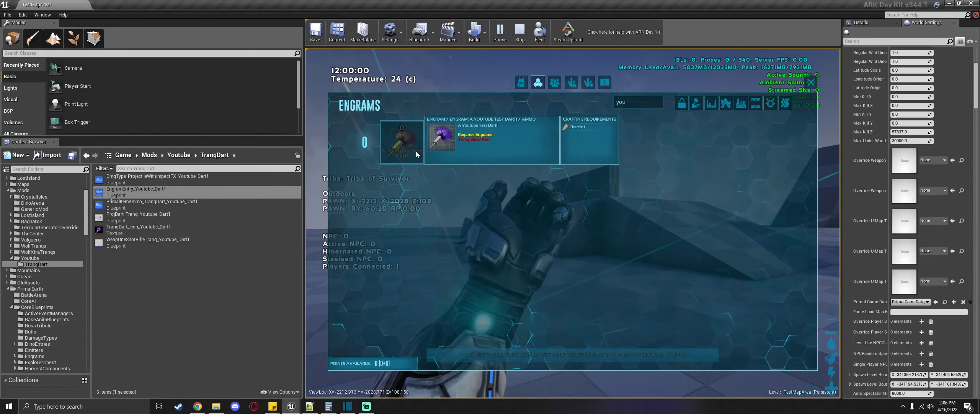
key("Escape")
Run the console command "cheat AddExperience 10000 0 1" to give the survivor experience
key("Tab")
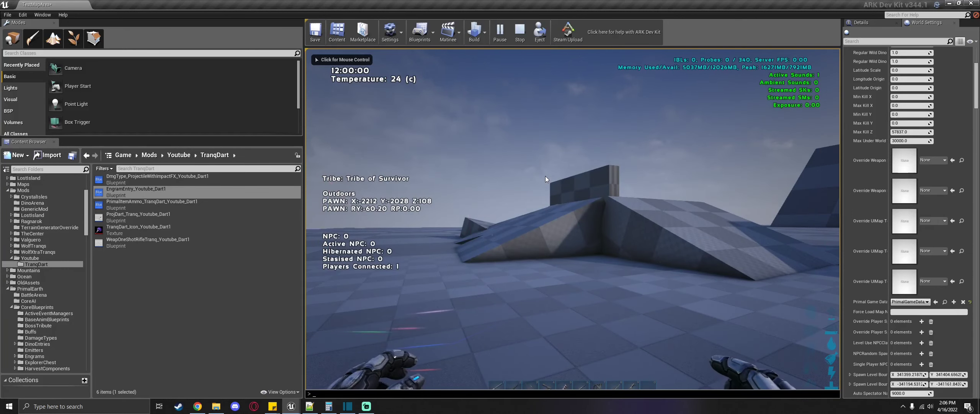
key("Up")
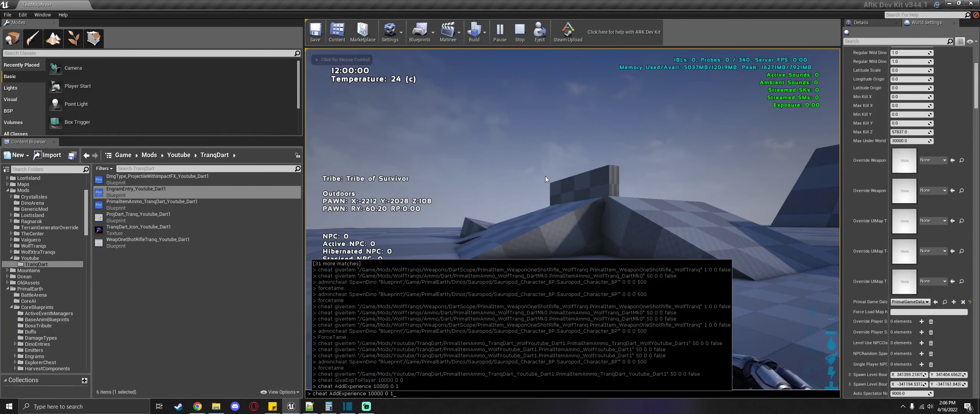
key("Return")
Spend the survivor's level-up points on Oxygen until the character reaches level 65
key("i")
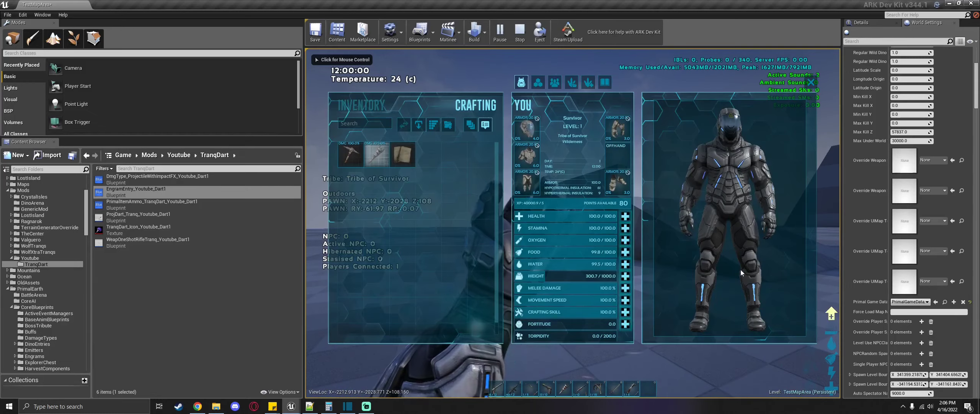
left_click(624, 242)
left_click(625, 241)
left_click(625, 241)
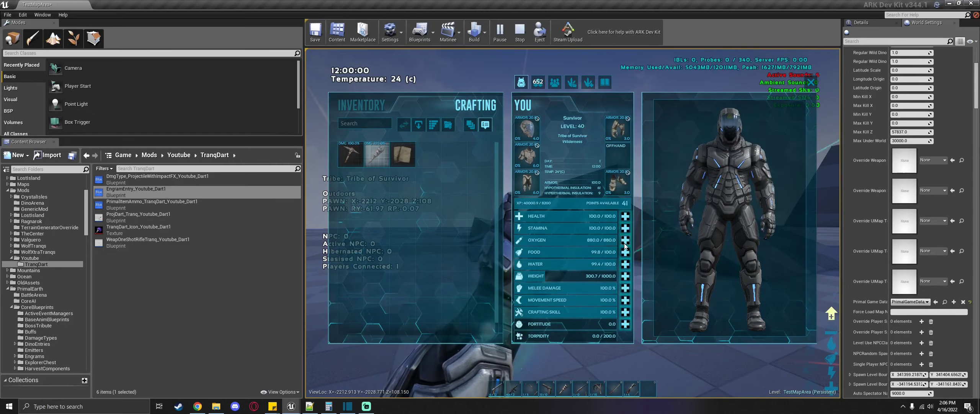
left_click(625, 242)
left_click(625, 242)
left_click(625, 242)
left_click(624, 241)
left_click(625, 241)
left_click(624, 242)
left_click(625, 241)
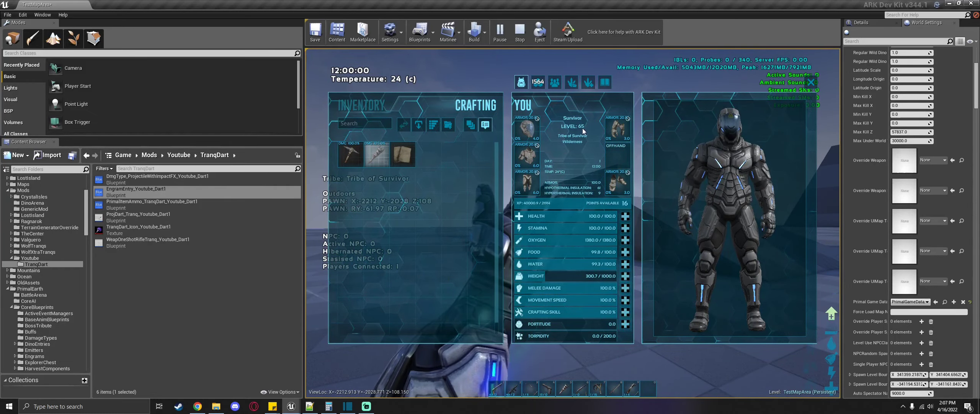
Find the test dart engram by searching "you", learn it with its prerequisites, and close the engrams screen
left_click(538, 83)
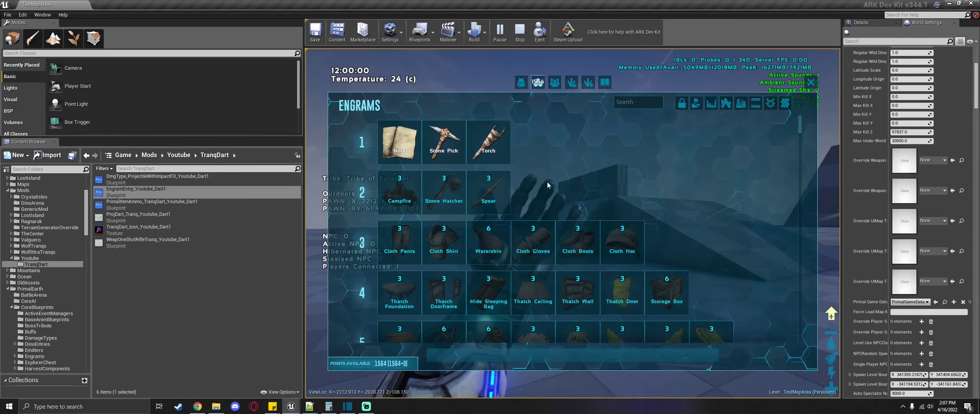
left_click(634, 101)
type("you")
left_click(392, 151)
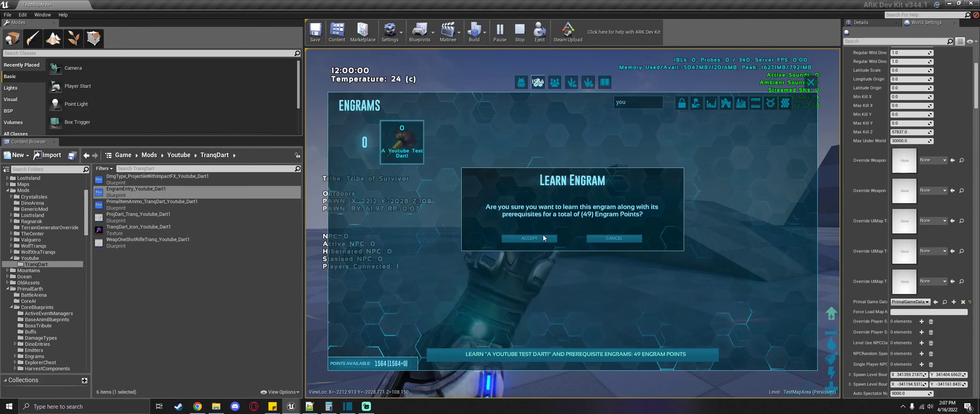
left_click(544, 238)
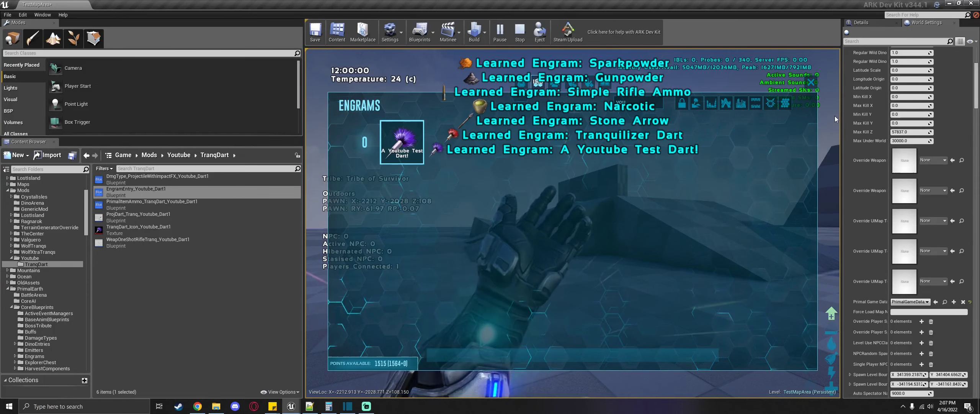
left_click(811, 82)
key("shift+F1")
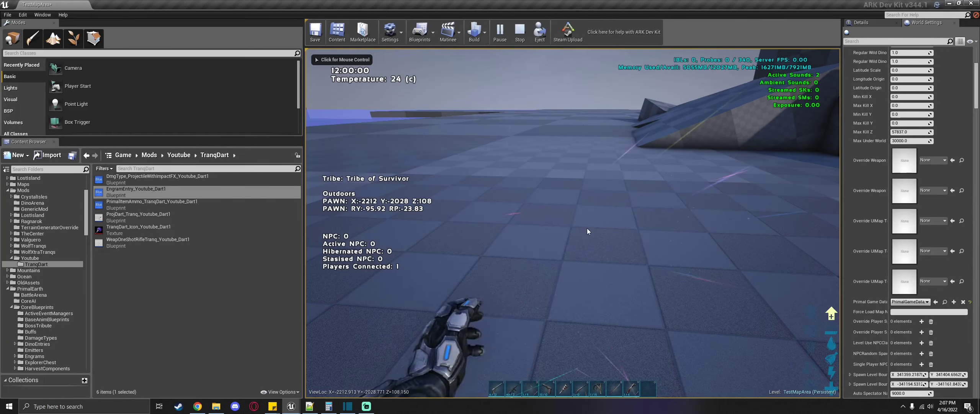
Check the survivor's crafting inventory for the learned test dart, and return to the game view with the cursor released
key("i")
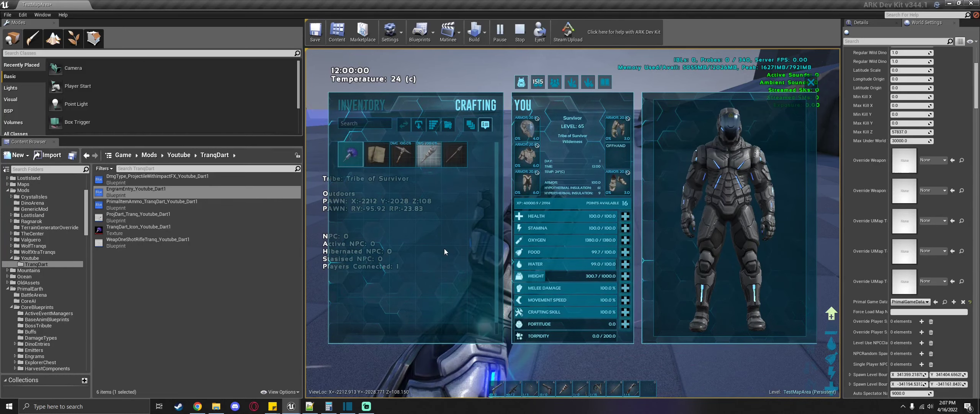
key("i")
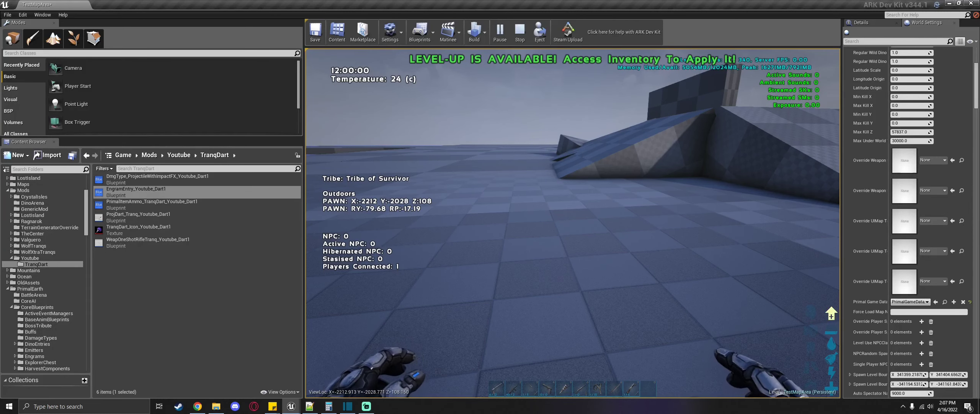
key("shift+F1")
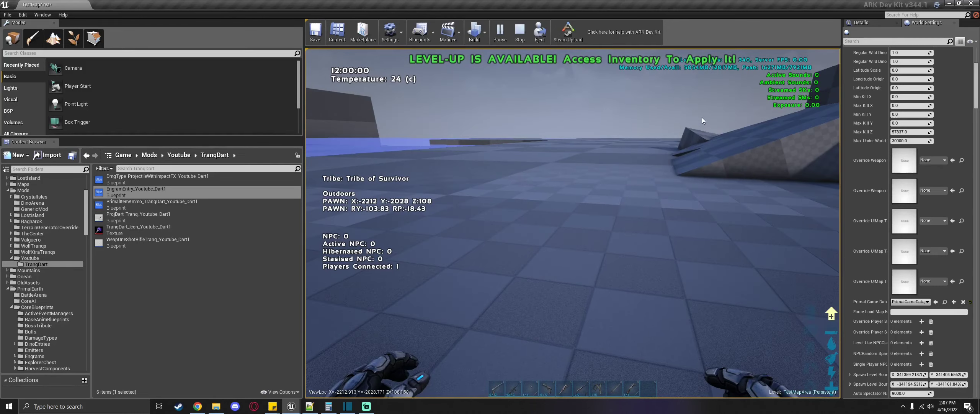